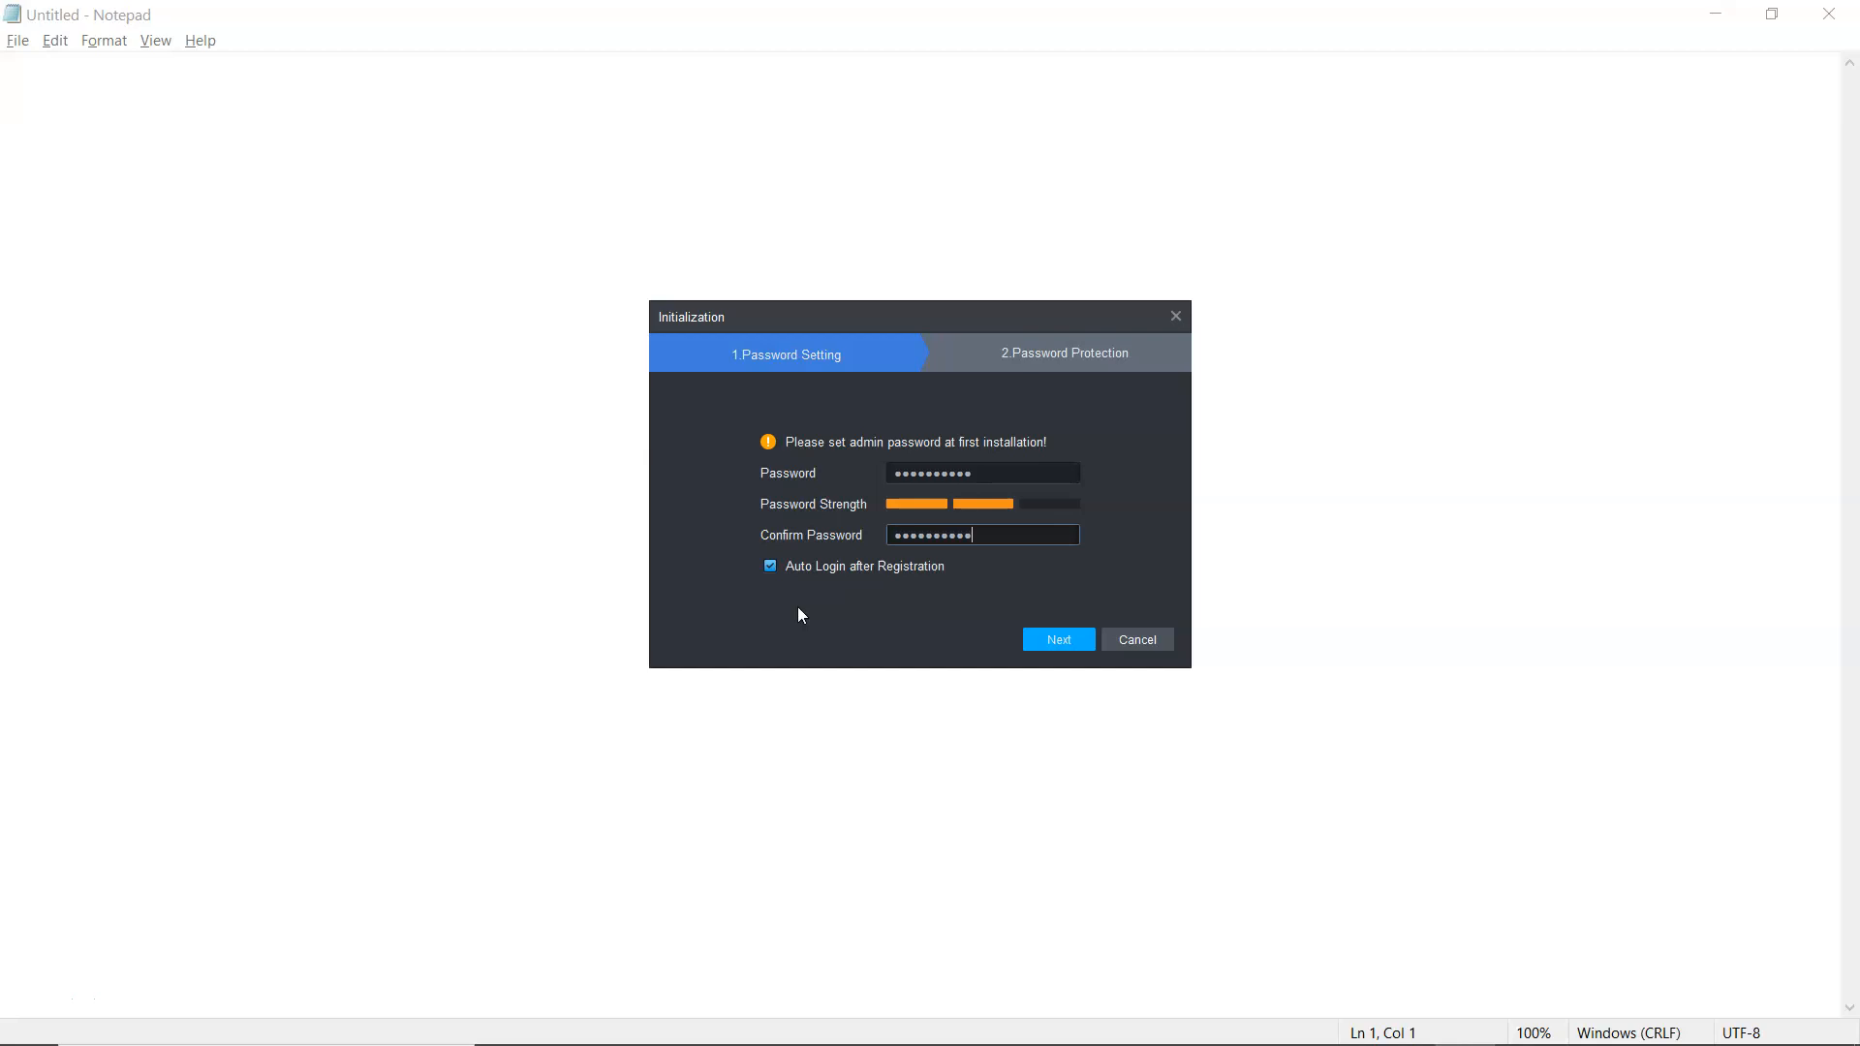
Step: Confirm the entered admin password with Auto Login on and move to security questions
{"action": "left_click", "coordinate": [1059, 640]}
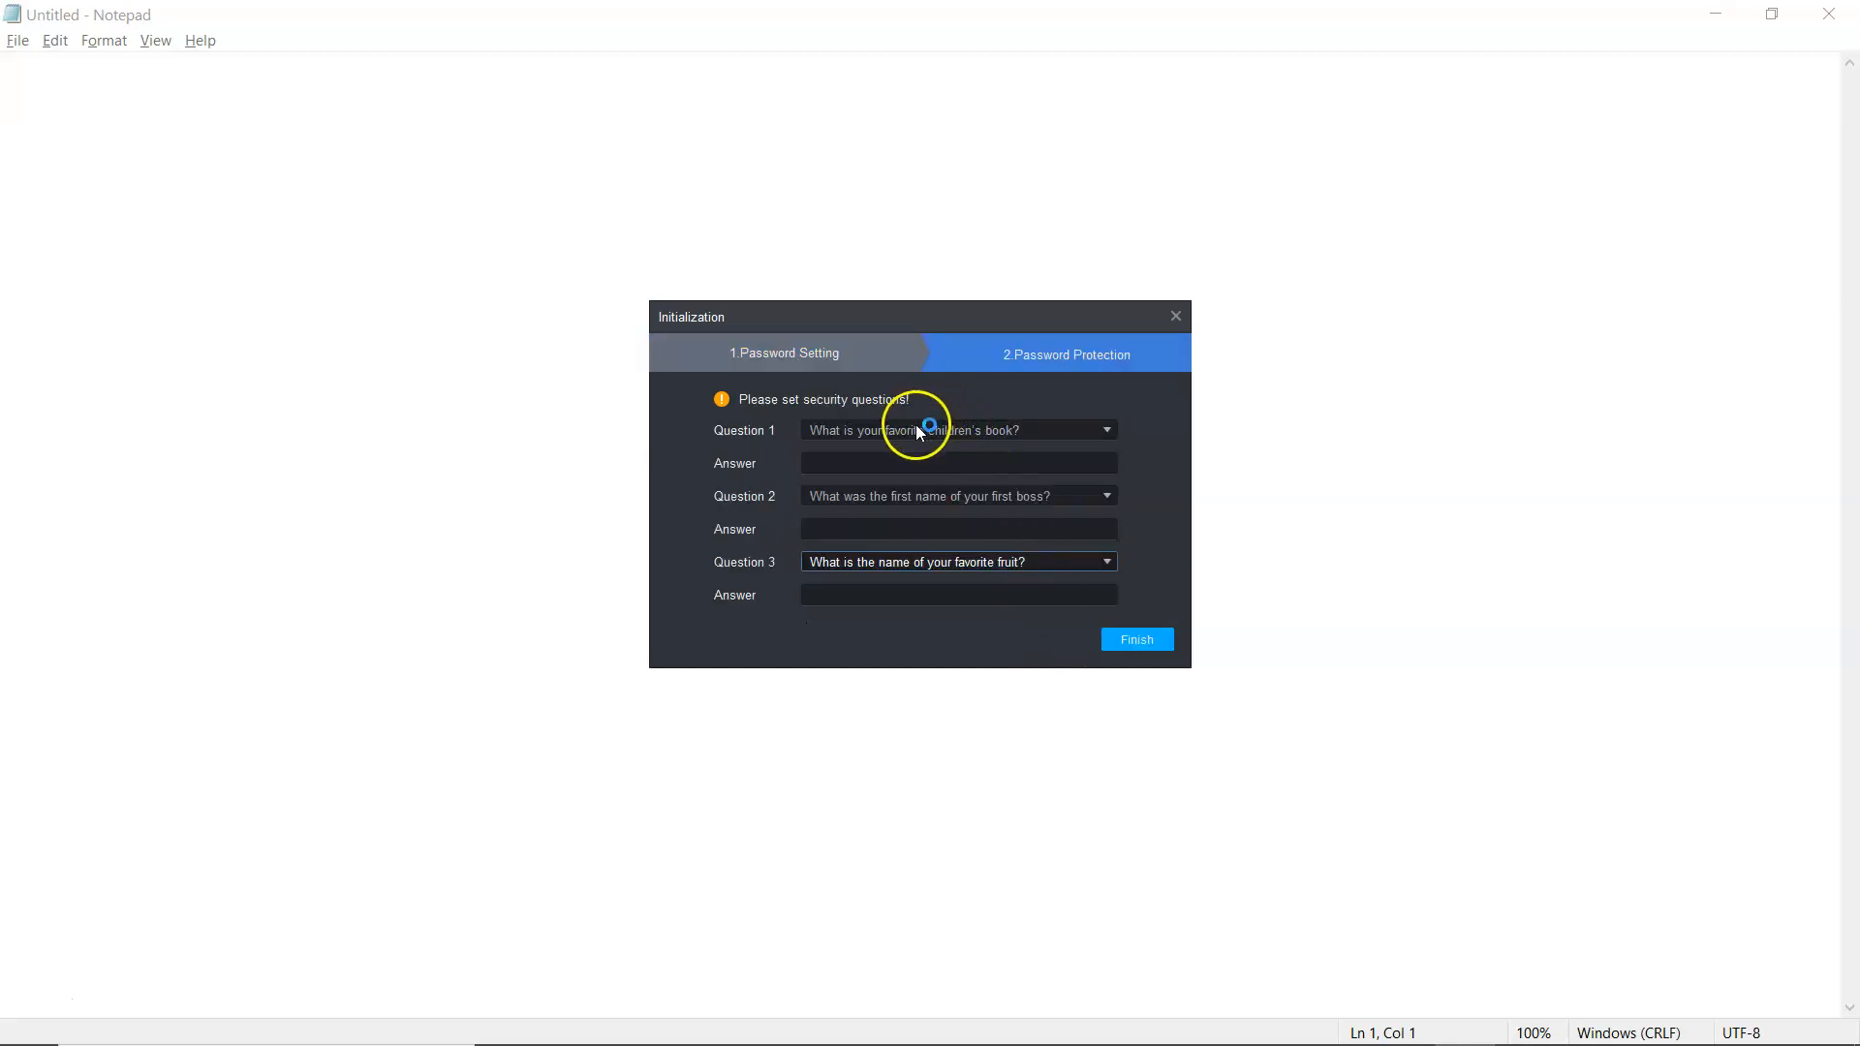
Step: Open the dropdown list for the first security question
{"action": "left_click", "coordinate": [920, 432]}
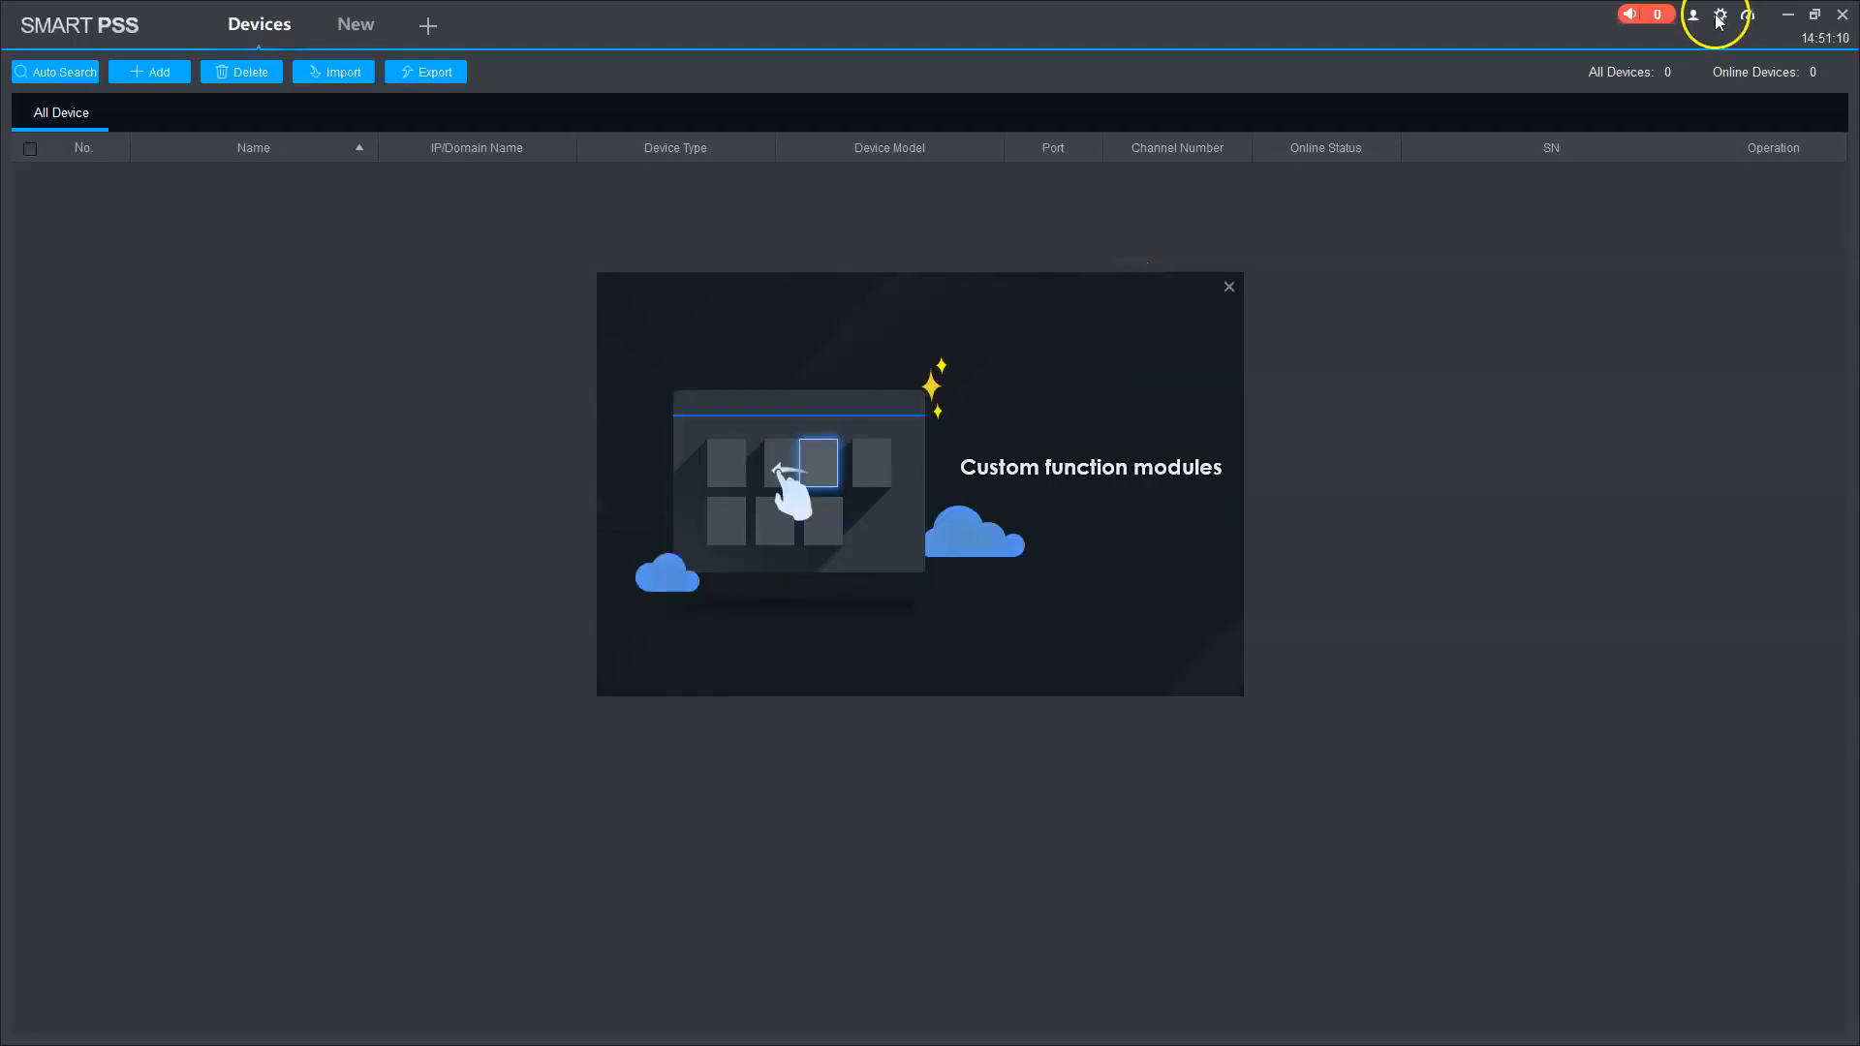
Step: Dismiss the welcome popup and start a new device named Demo using the SN (P2P) method
{"action": "left_click", "coordinate": [1229, 286]}
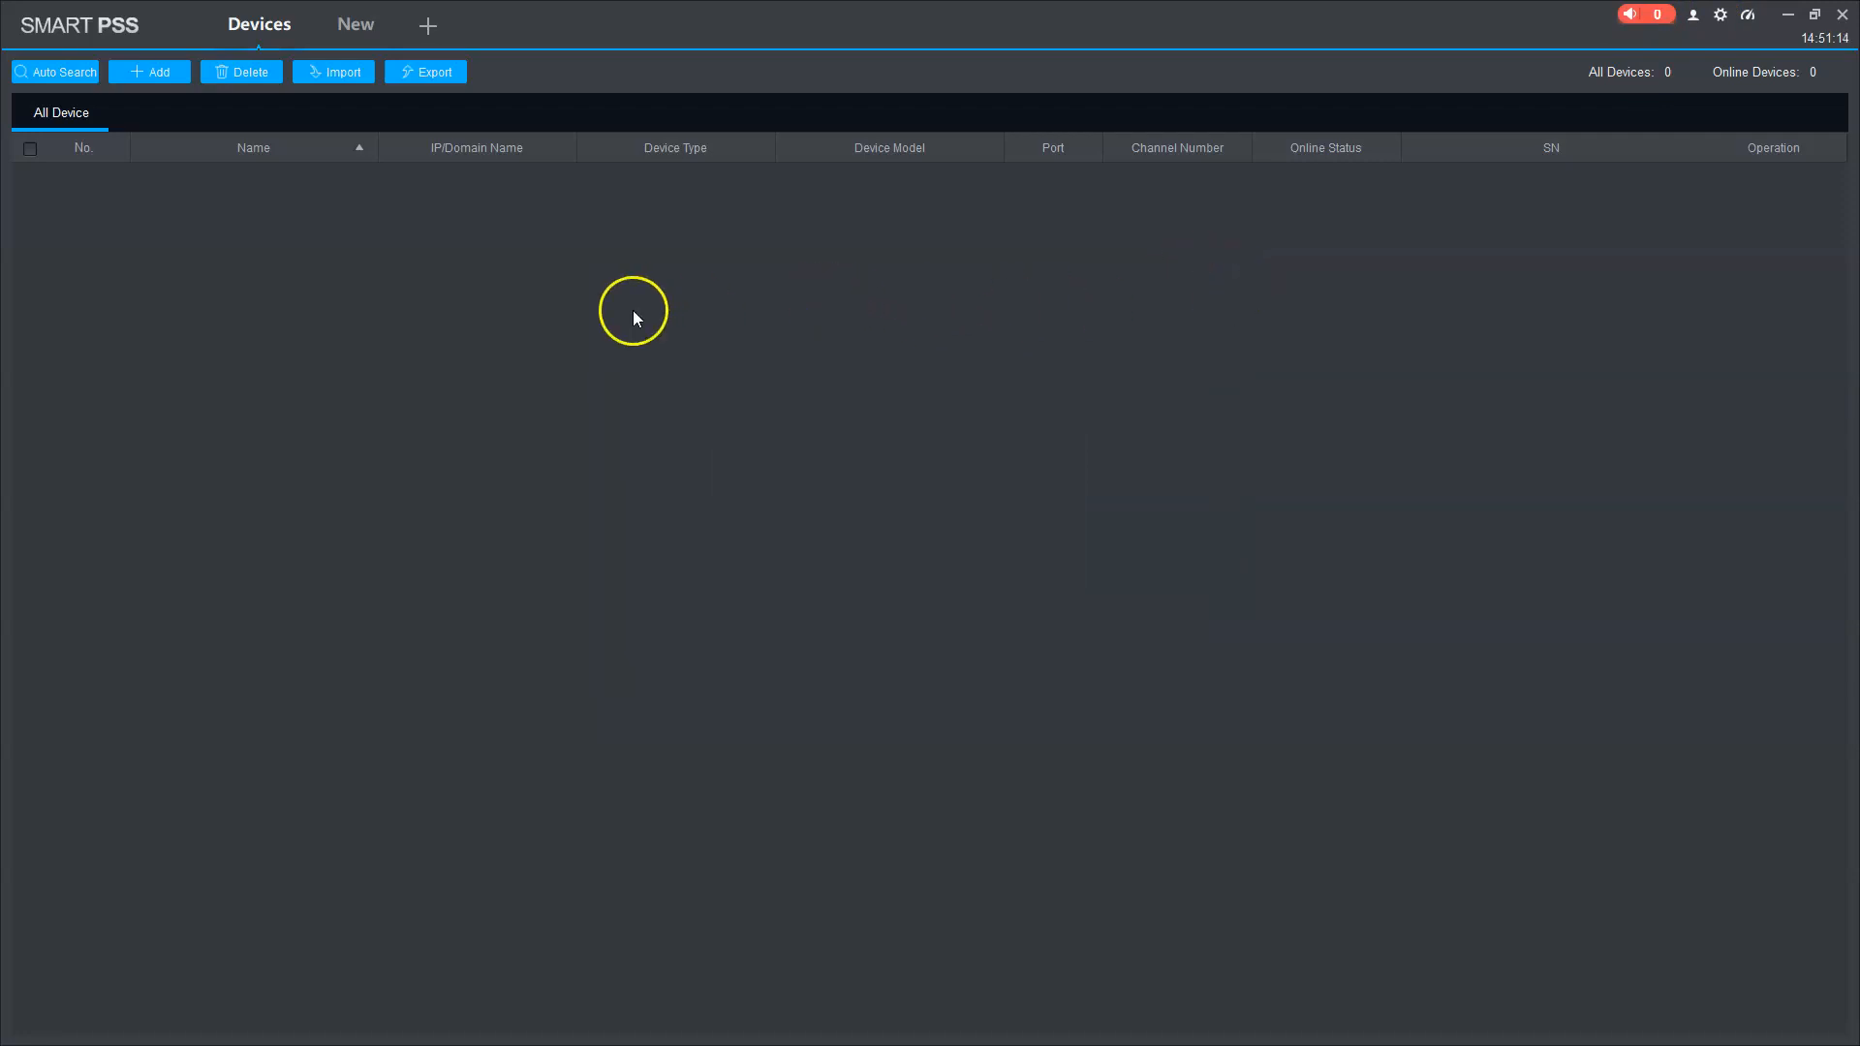
{"action": "left_click", "coordinate": [160, 73]}
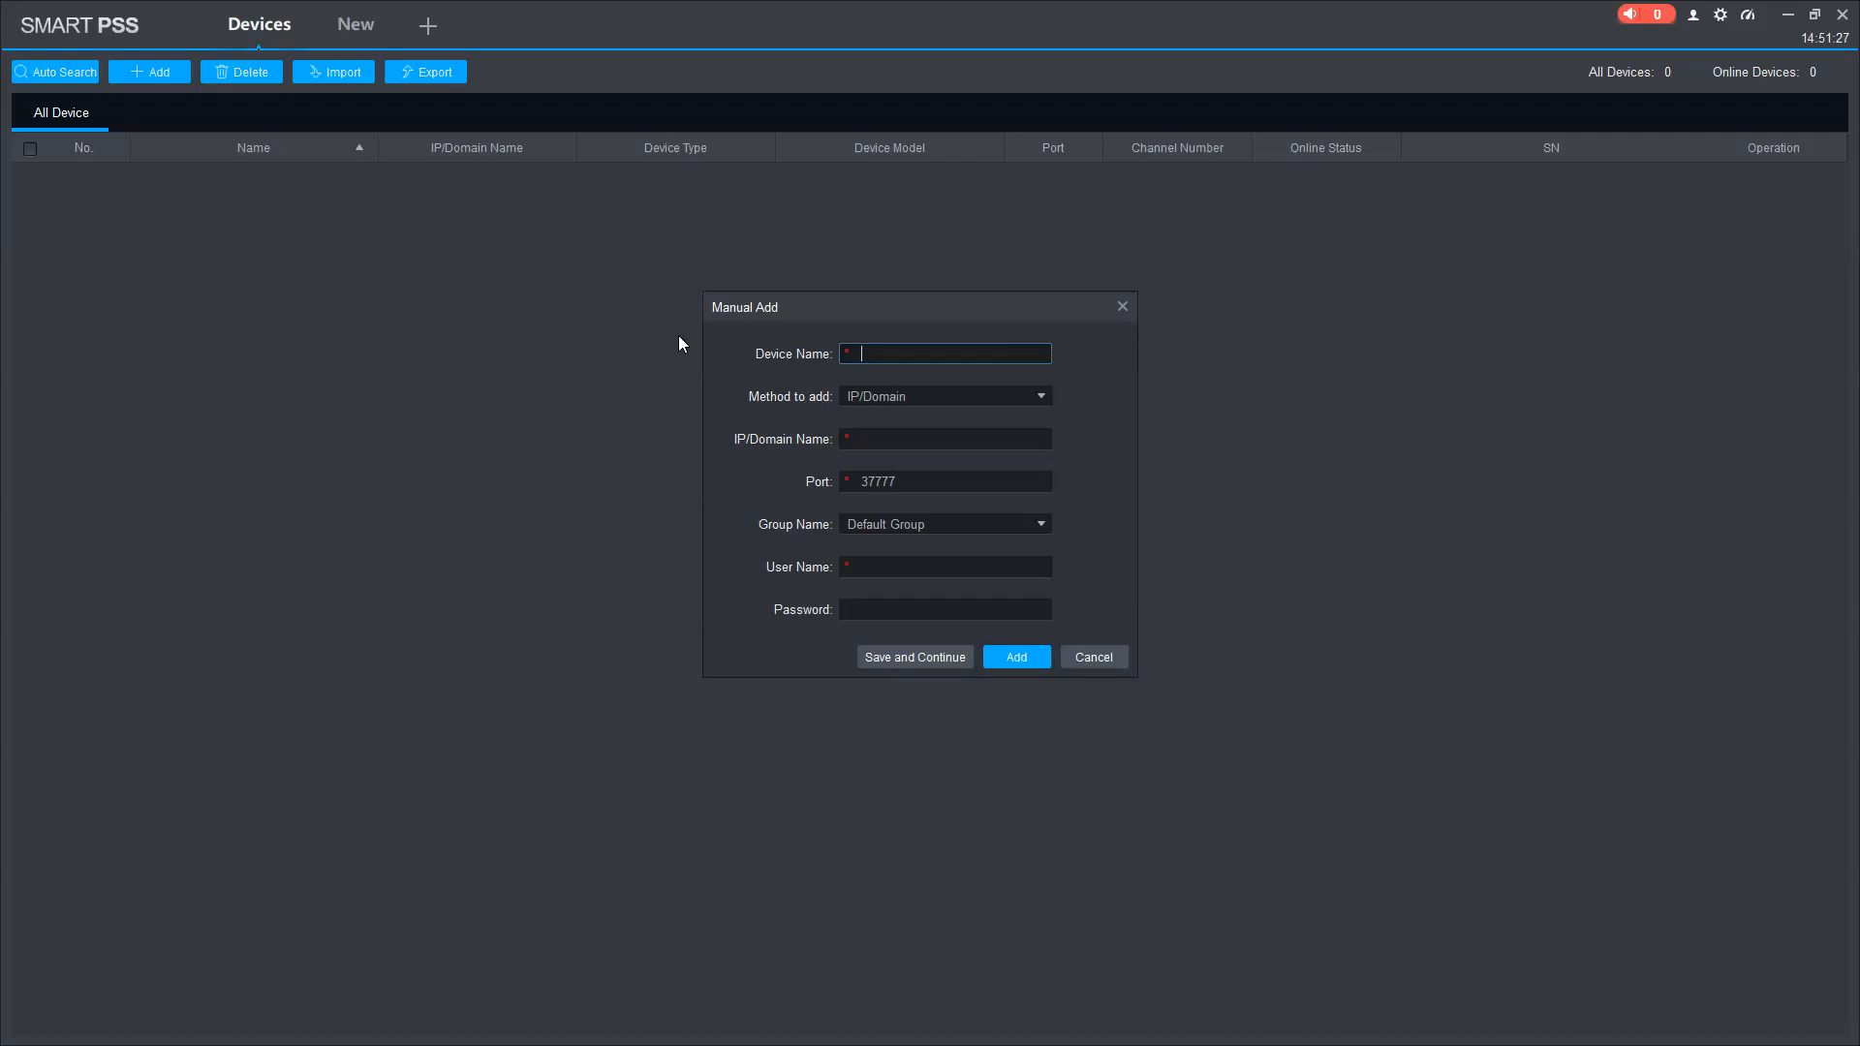
{"action": "type", "text": "Demo"}
{"action": "left_click", "coordinate": [963, 399]}
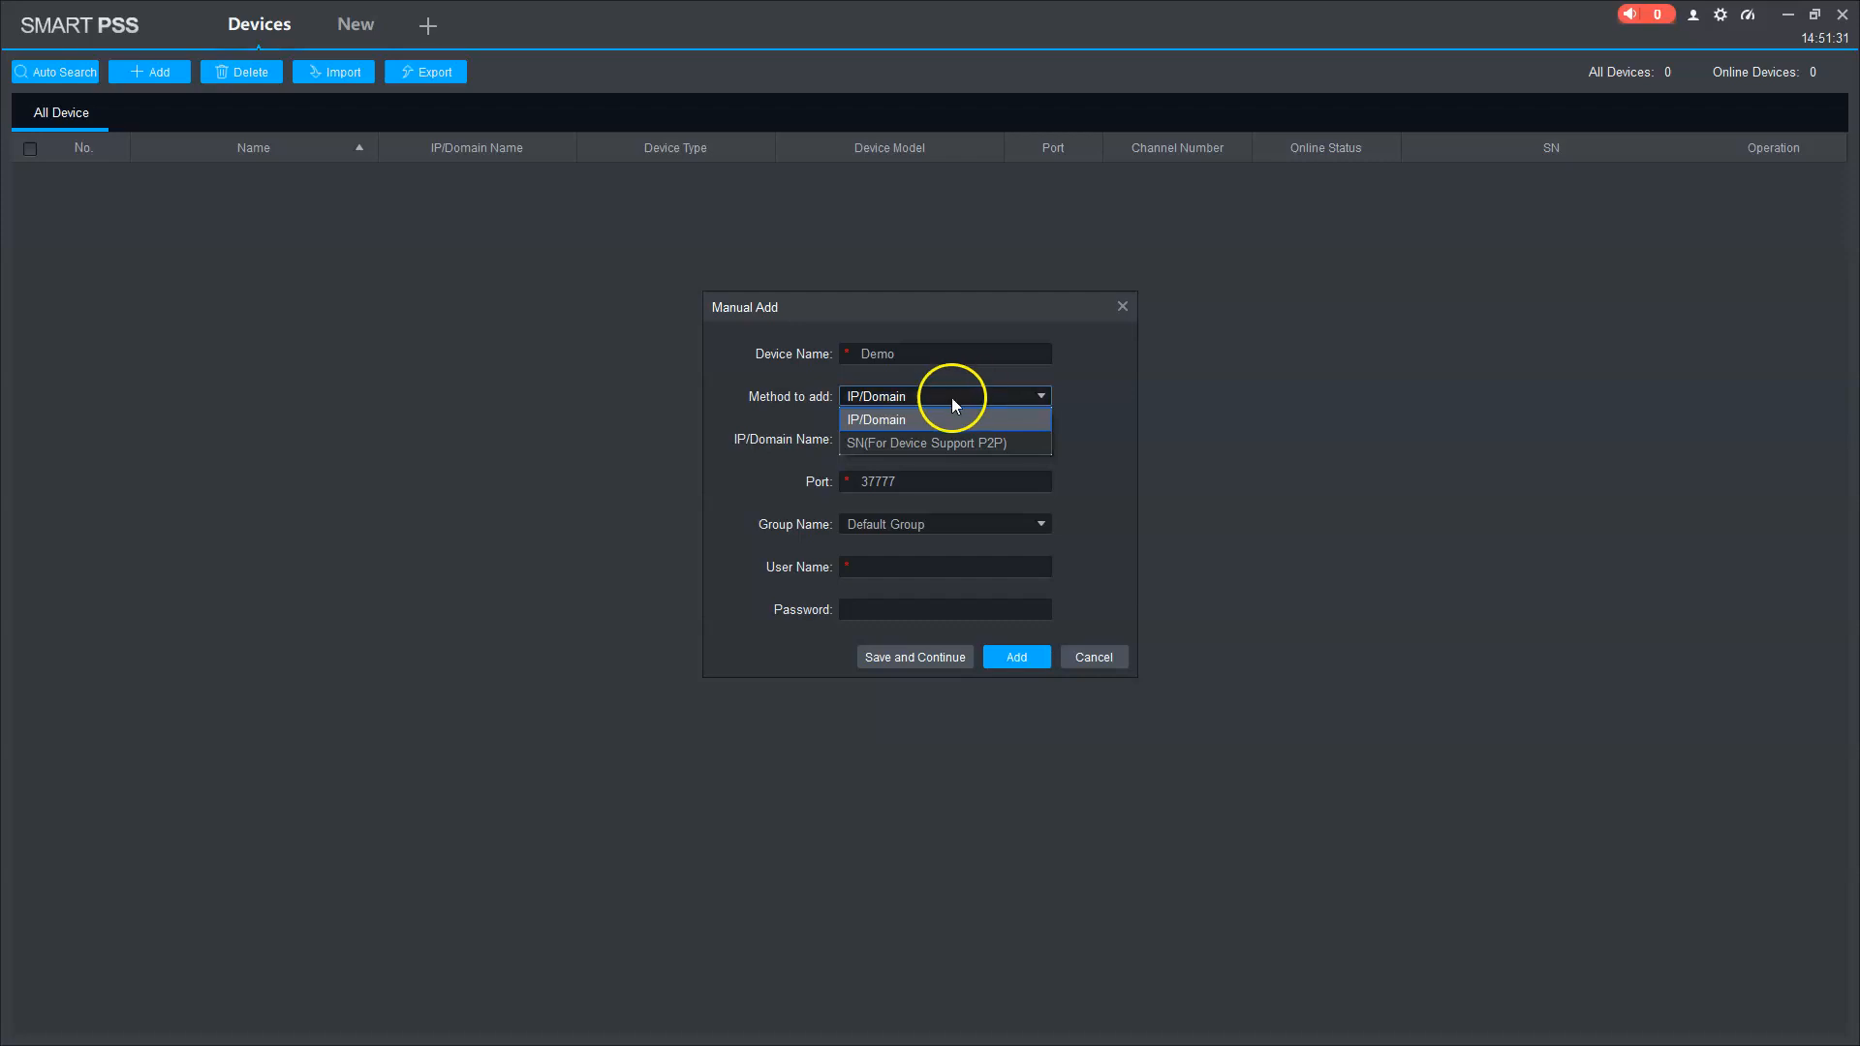
{"action": "left_click", "coordinate": [934, 441]}
Step: Enter the device serial number, user name admin and the device password, then add Demo
{"action": "left_click", "coordinate": [899, 441]}
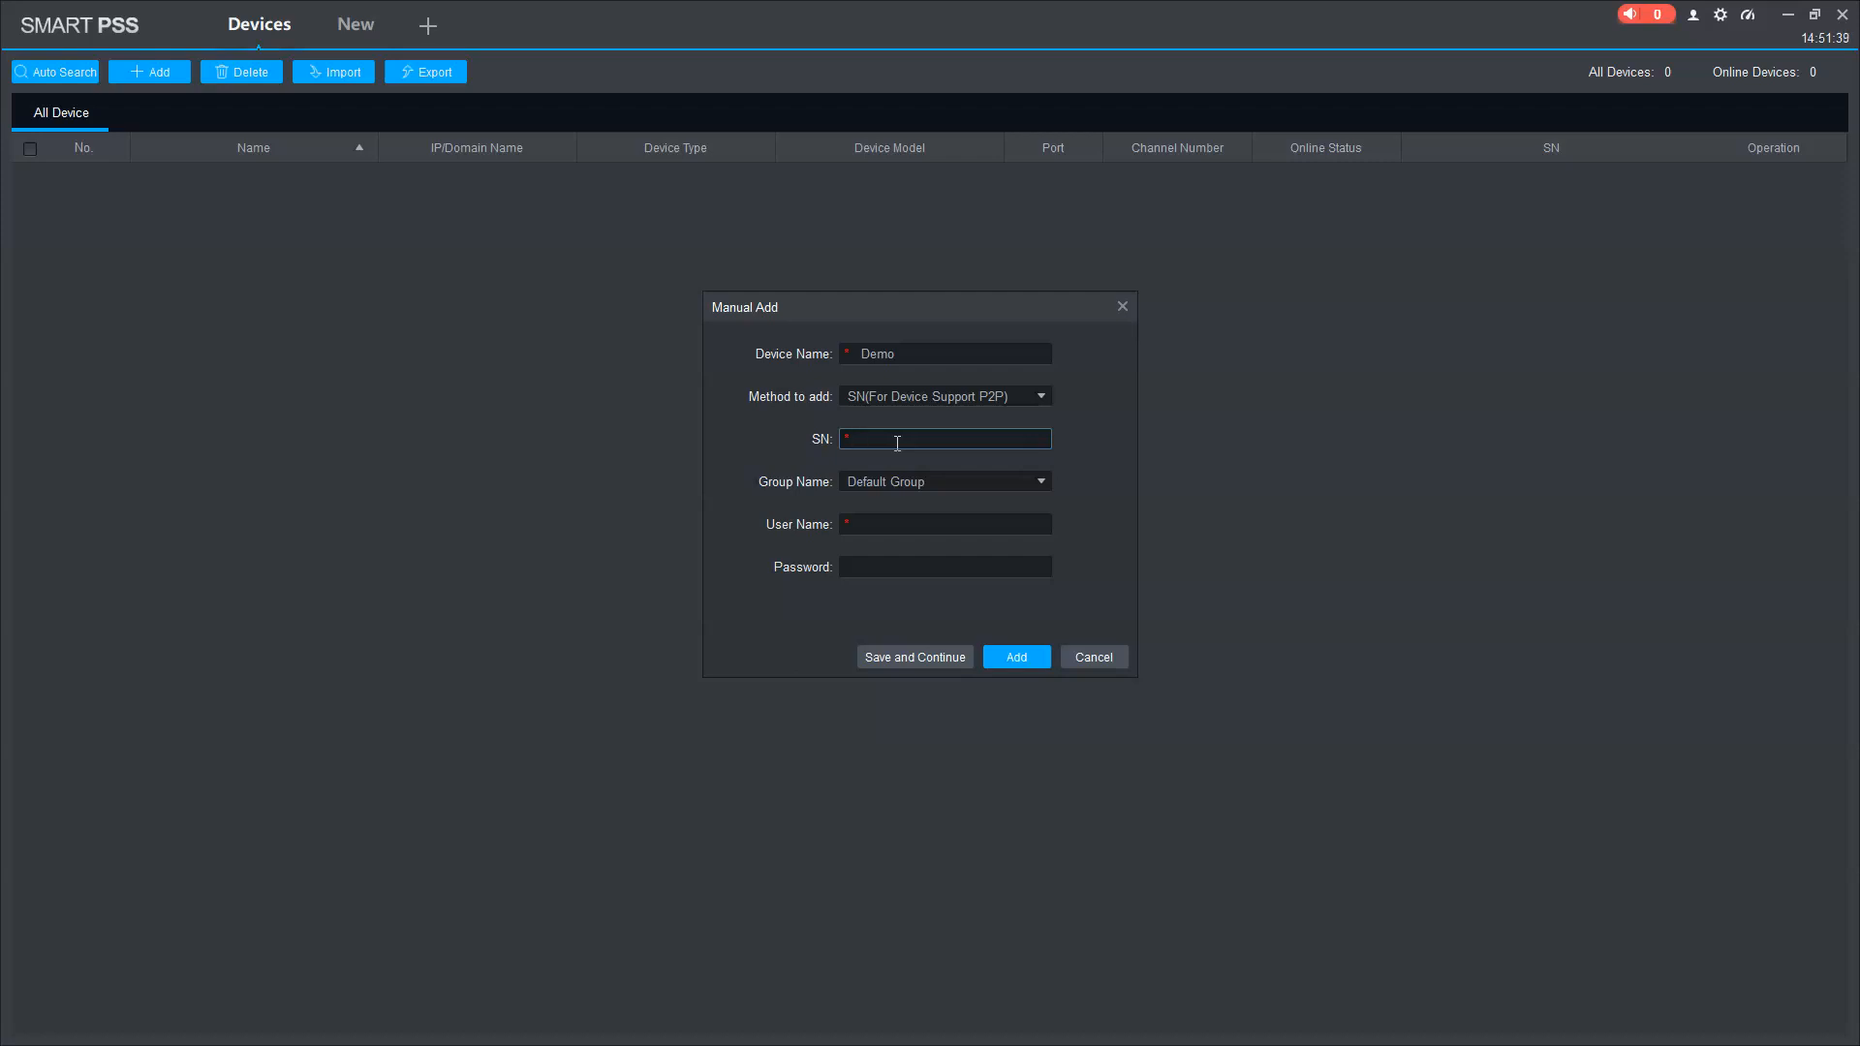
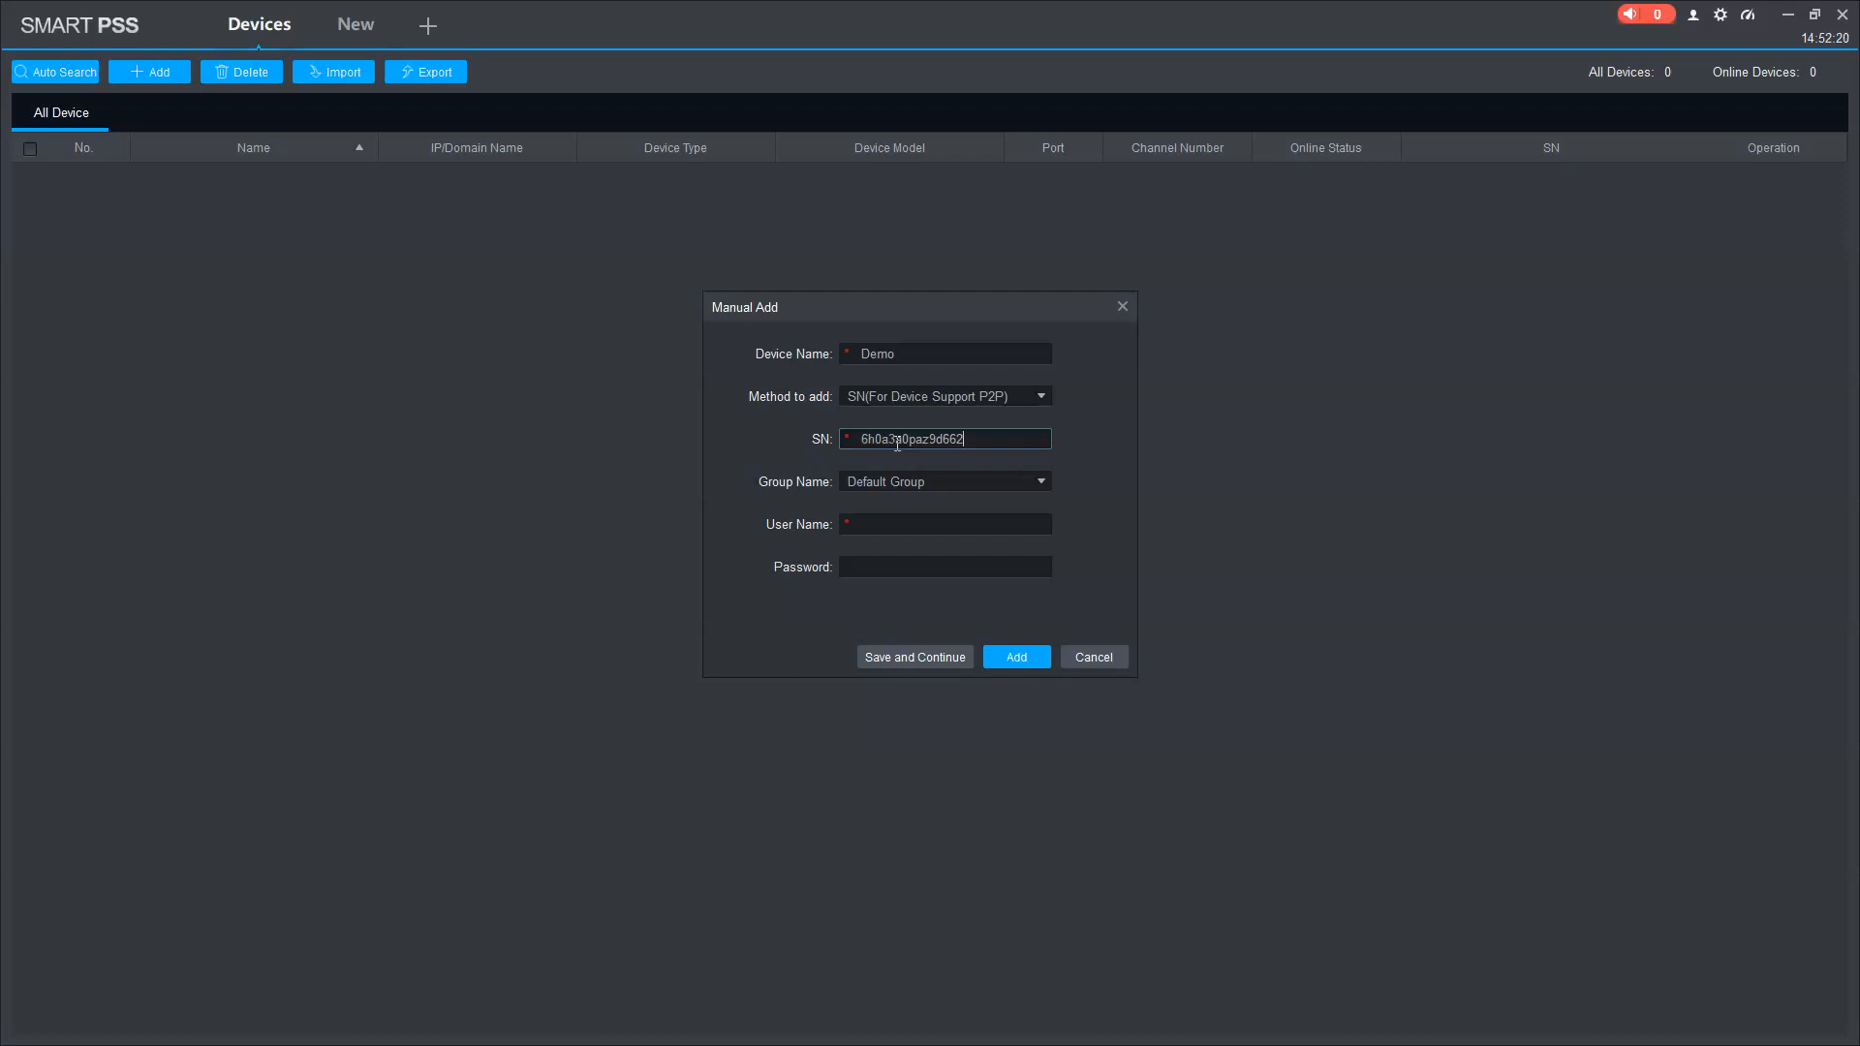
{"action": "left_click", "coordinate": [892, 527]}
{"action": "type", "text": "admin"}
{"action": "key", "text": "Tab"}
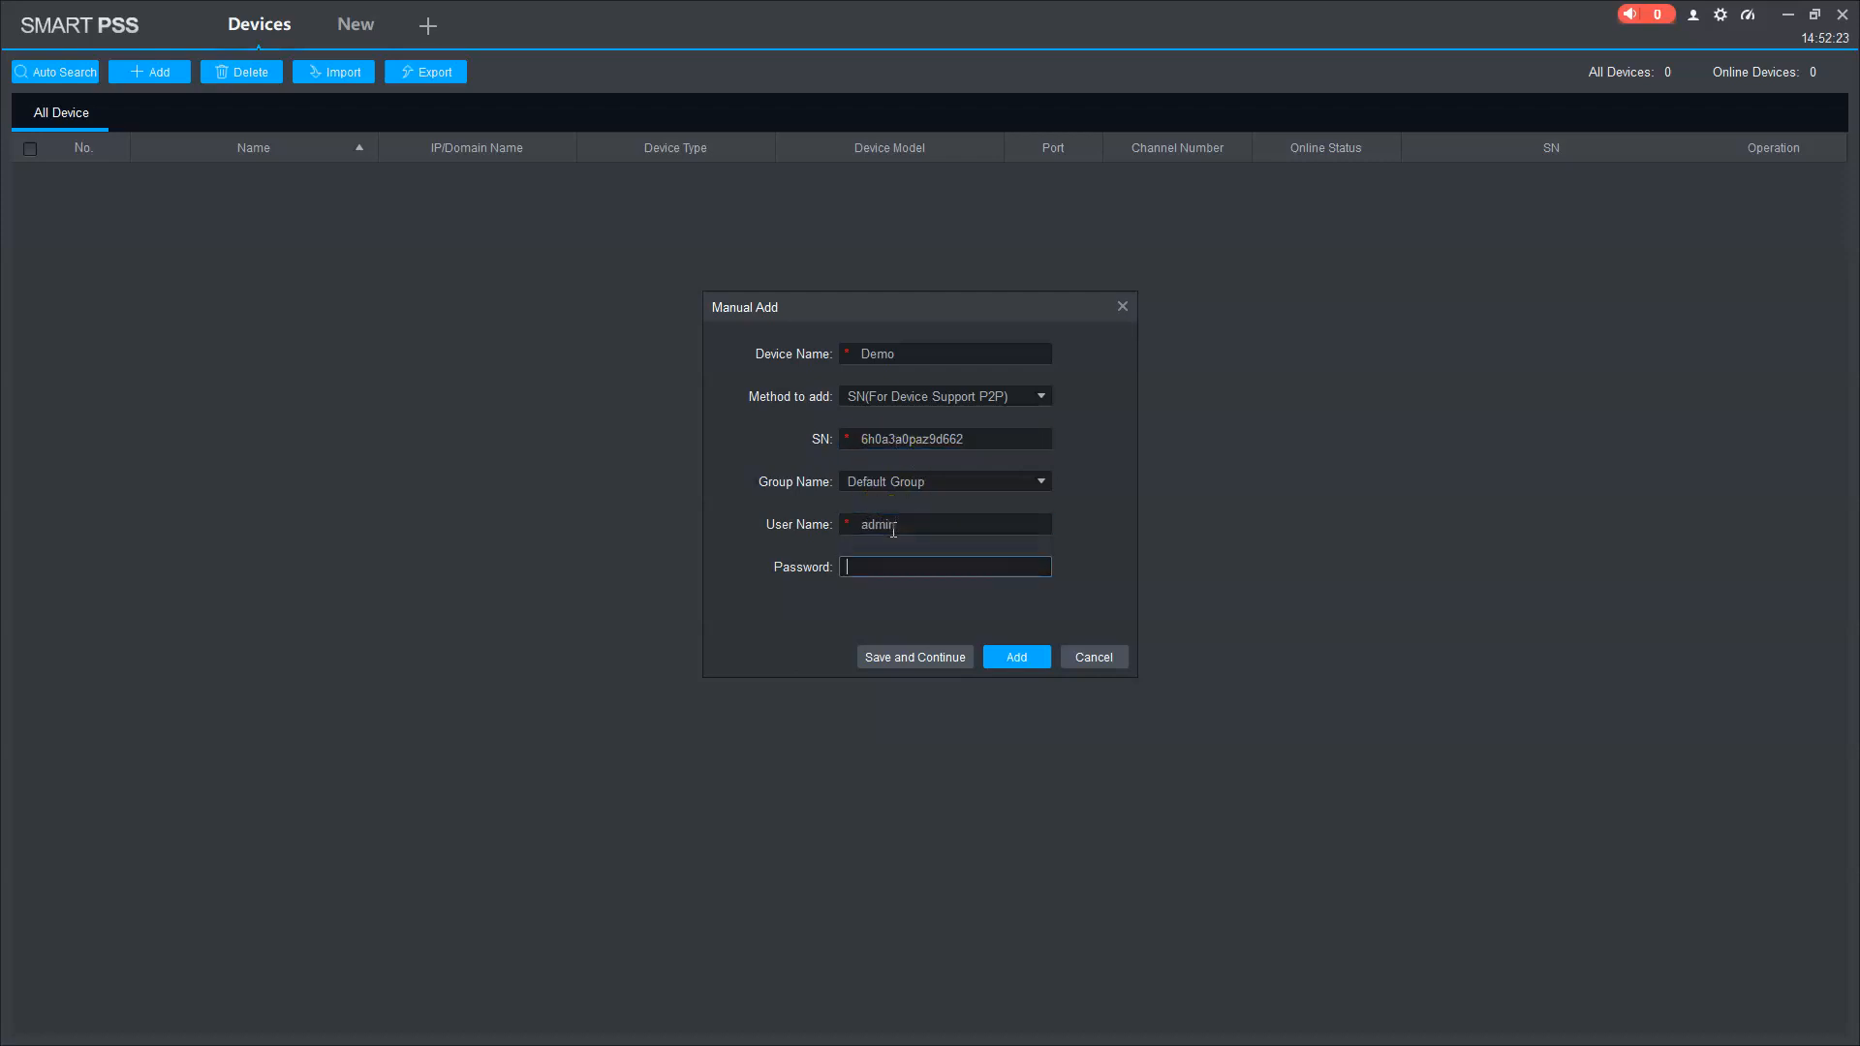
{"action": "type", "text": "••"}
{"action": "key", "text": "BackSpace"}
{"action": "key", "text": "BackSpace"}
{"action": "type", "text": "••••••••"}
{"action": "left_click", "coordinate": [1008, 666]}
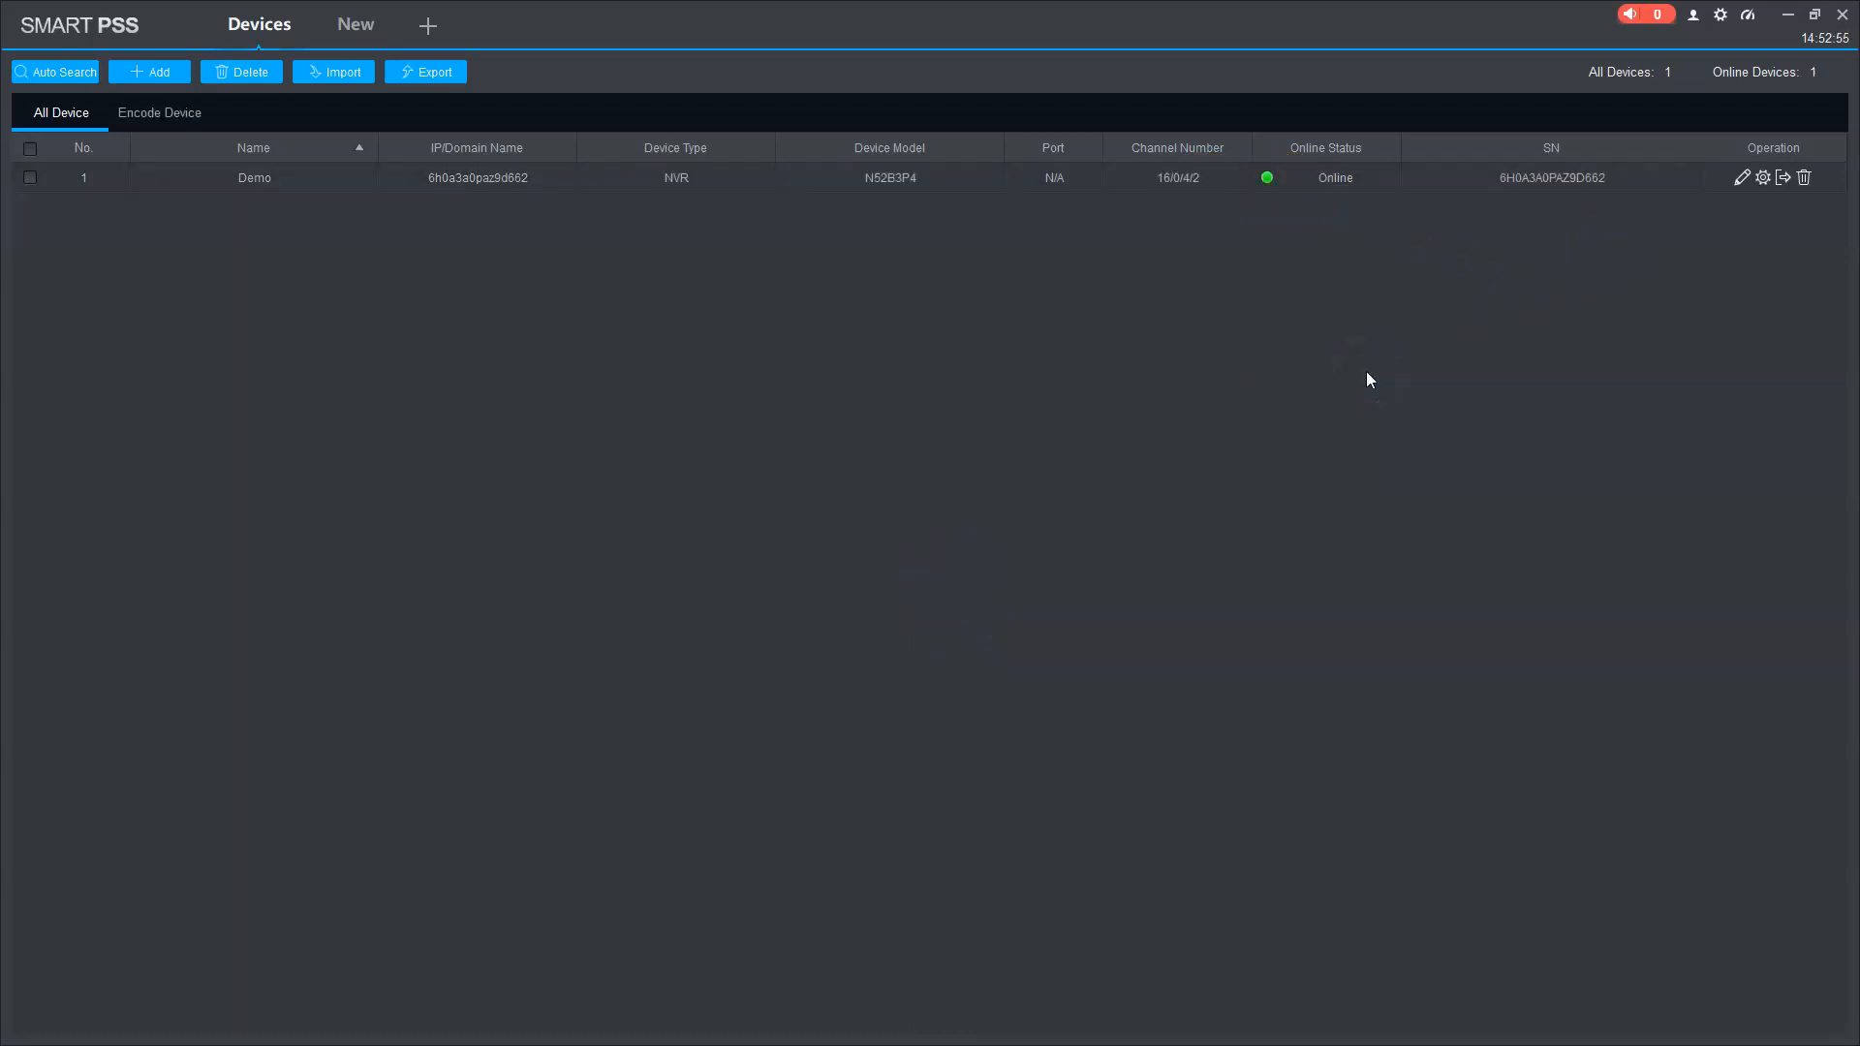
Step: Review the Demo device's Modify Device settings and close them without changes
{"action": "double_click", "coordinate": [959, 177]}
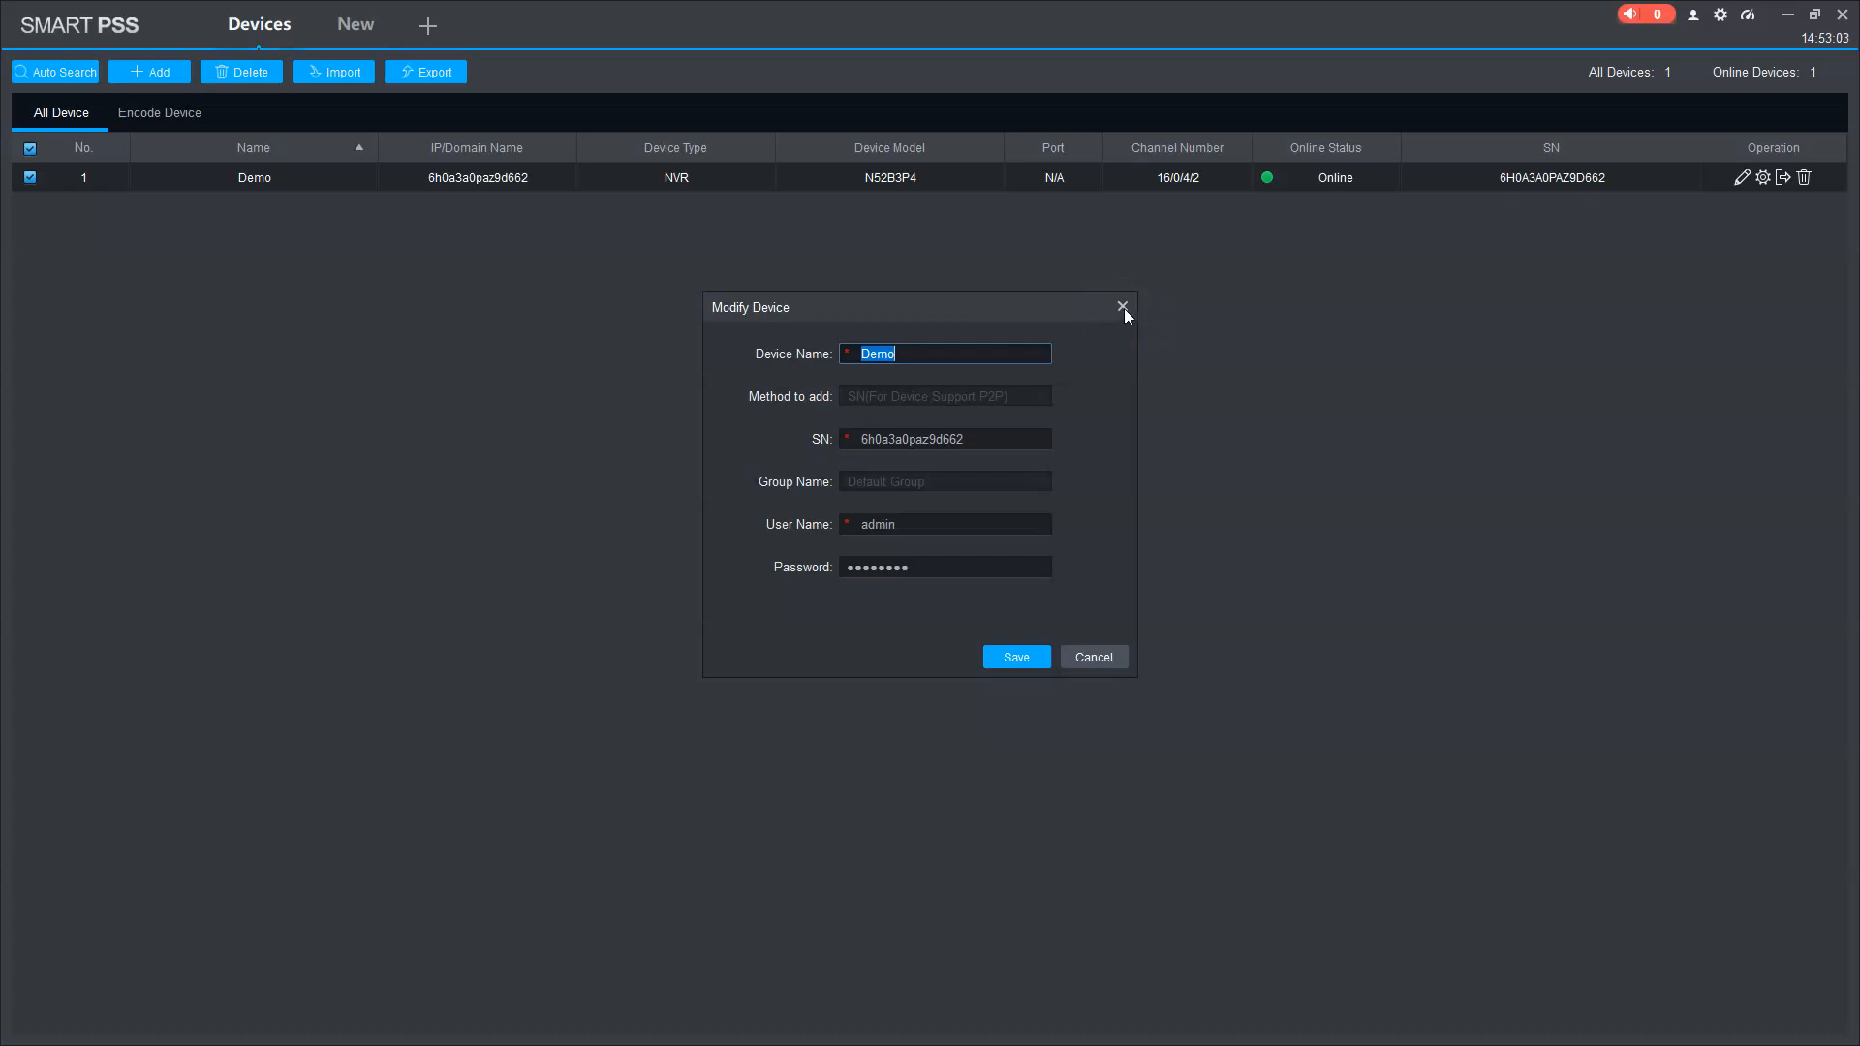
{"action": "left_click", "coordinate": [1123, 307]}
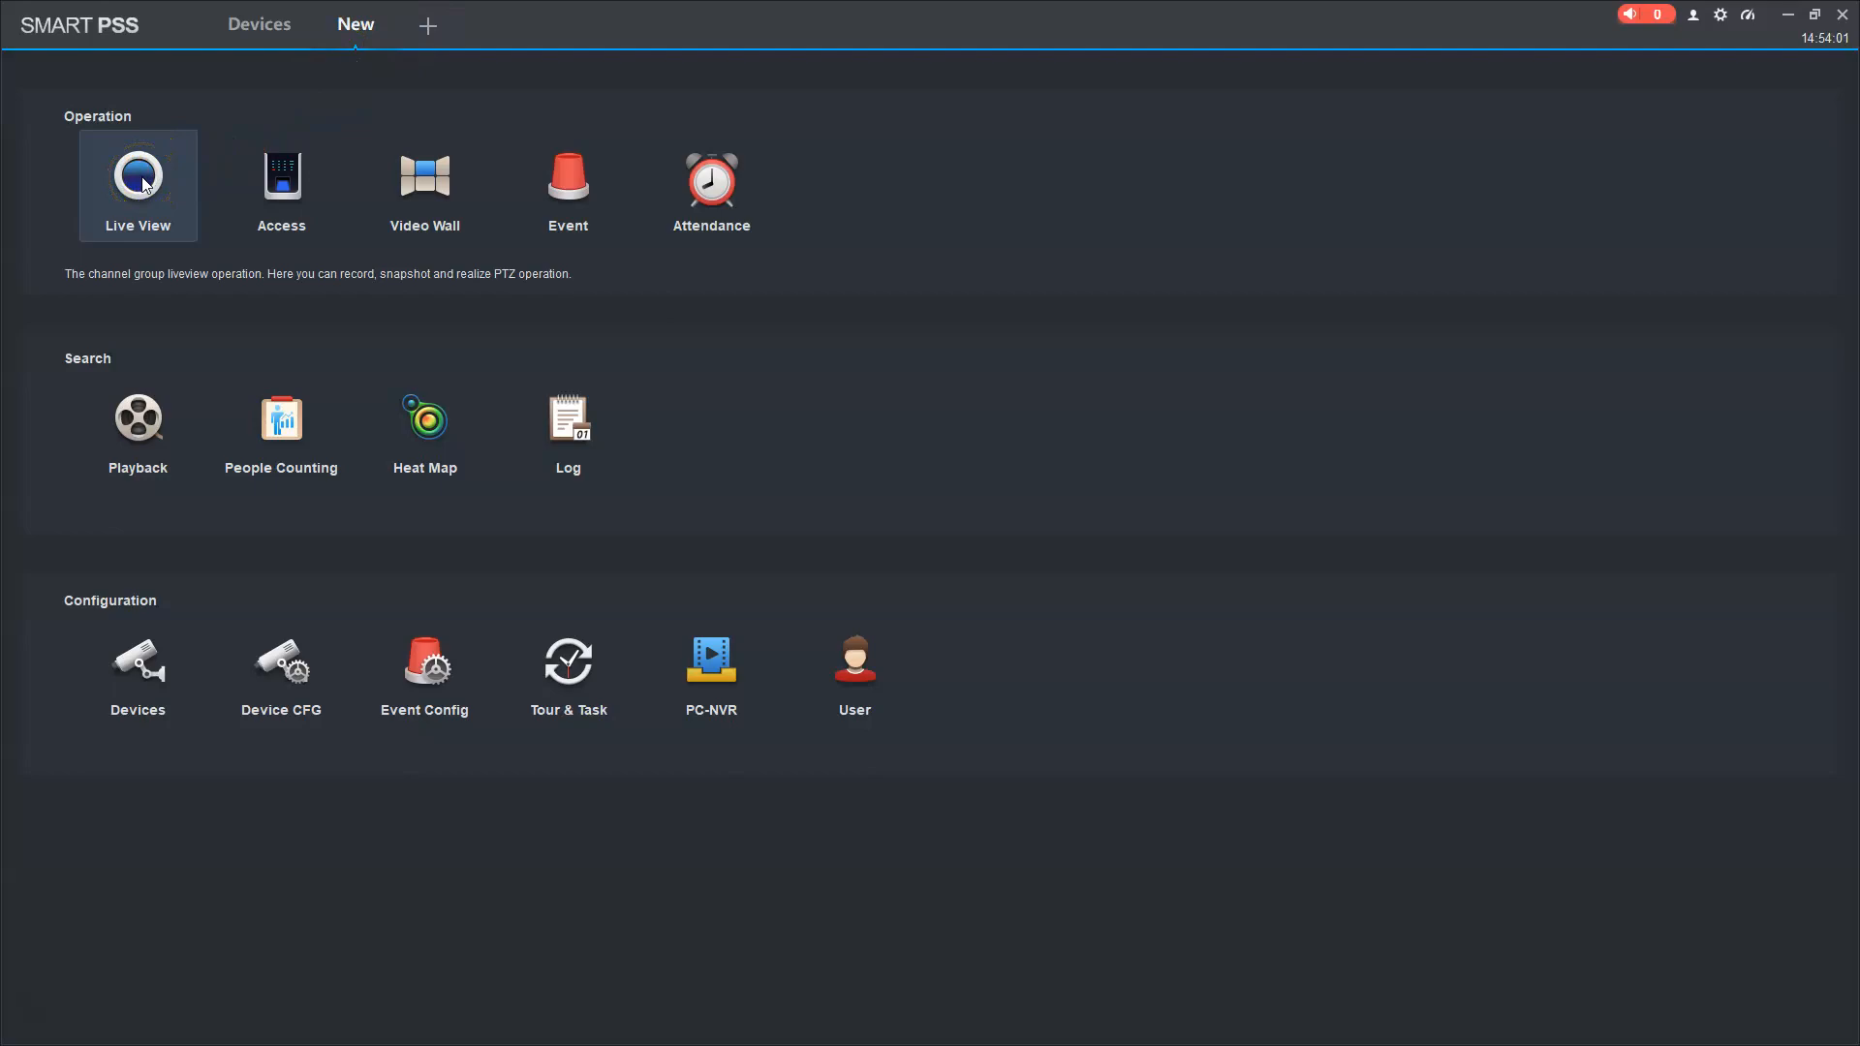
Step: Open Live View, load all of Demo's camera channels, and show them in a 16-pane grid
{"action": "left_click", "coordinate": [157, 232]}
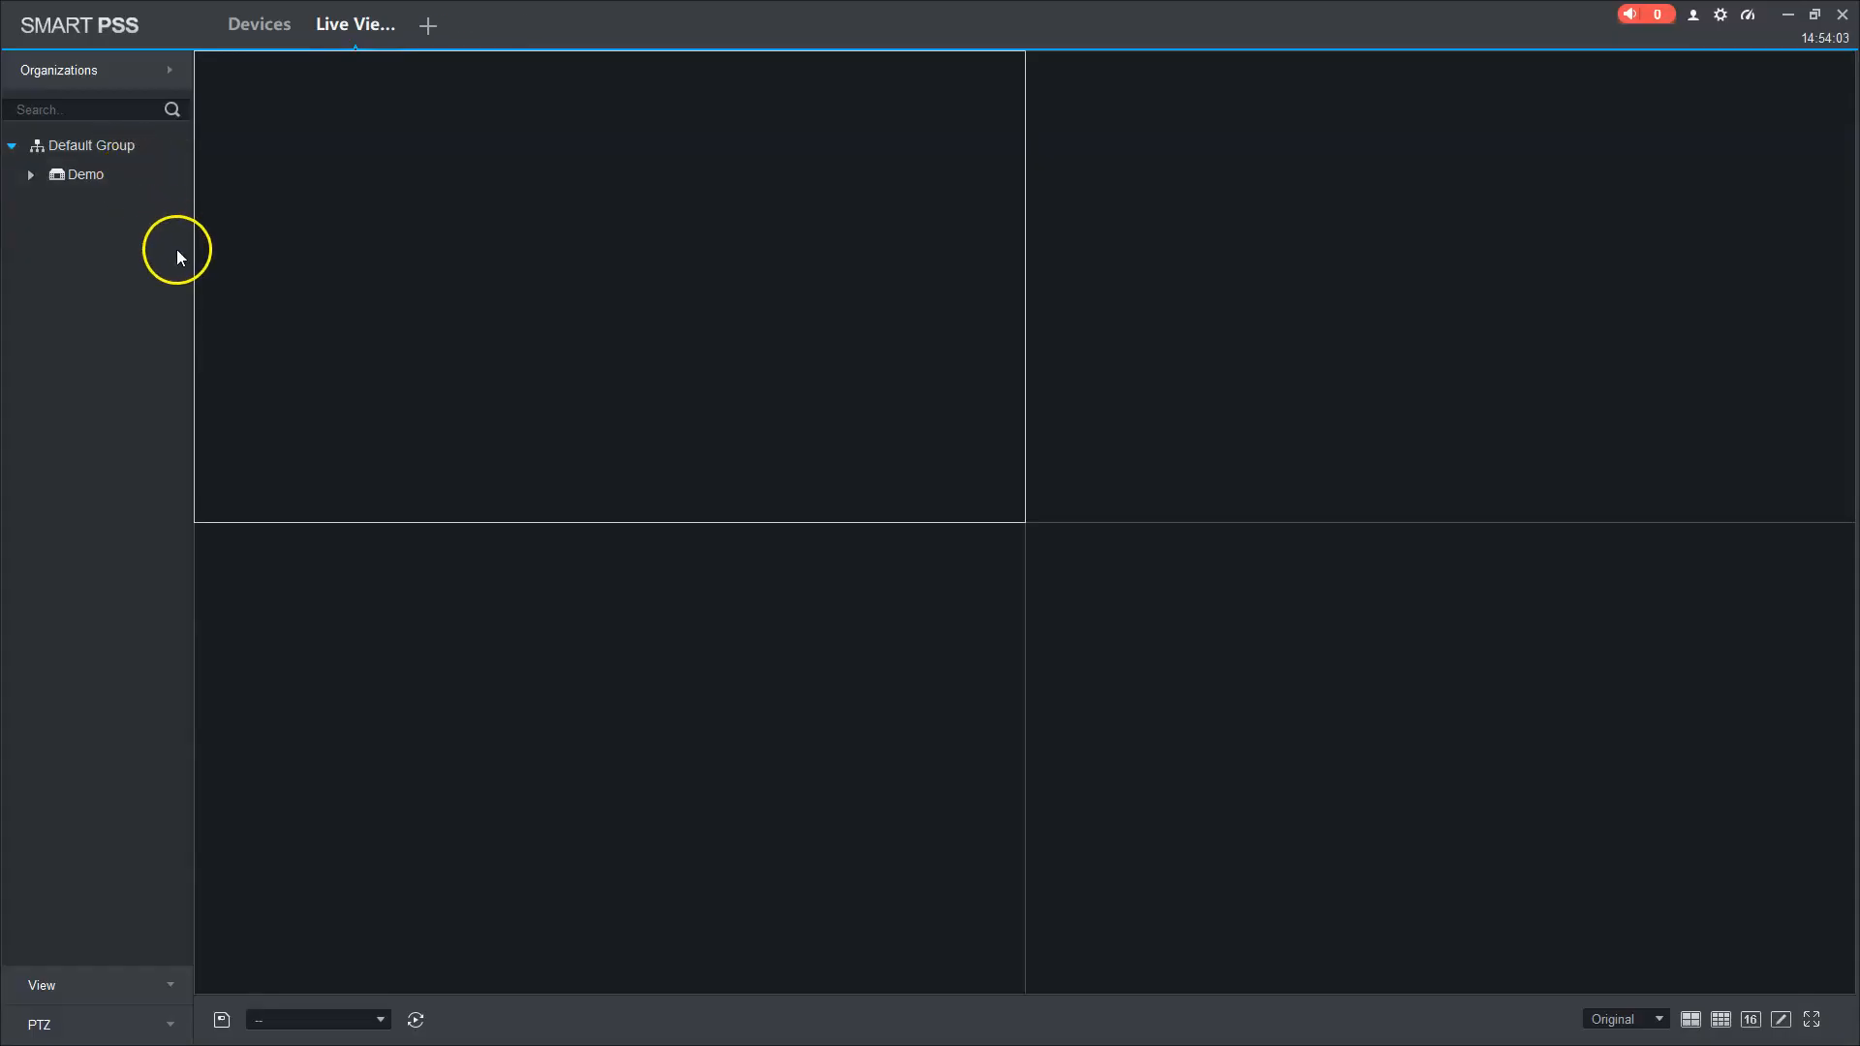
{"action": "left_click", "coordinate": [56, 178]}
{"action": "double_click", "coordinate": [56, 178]}
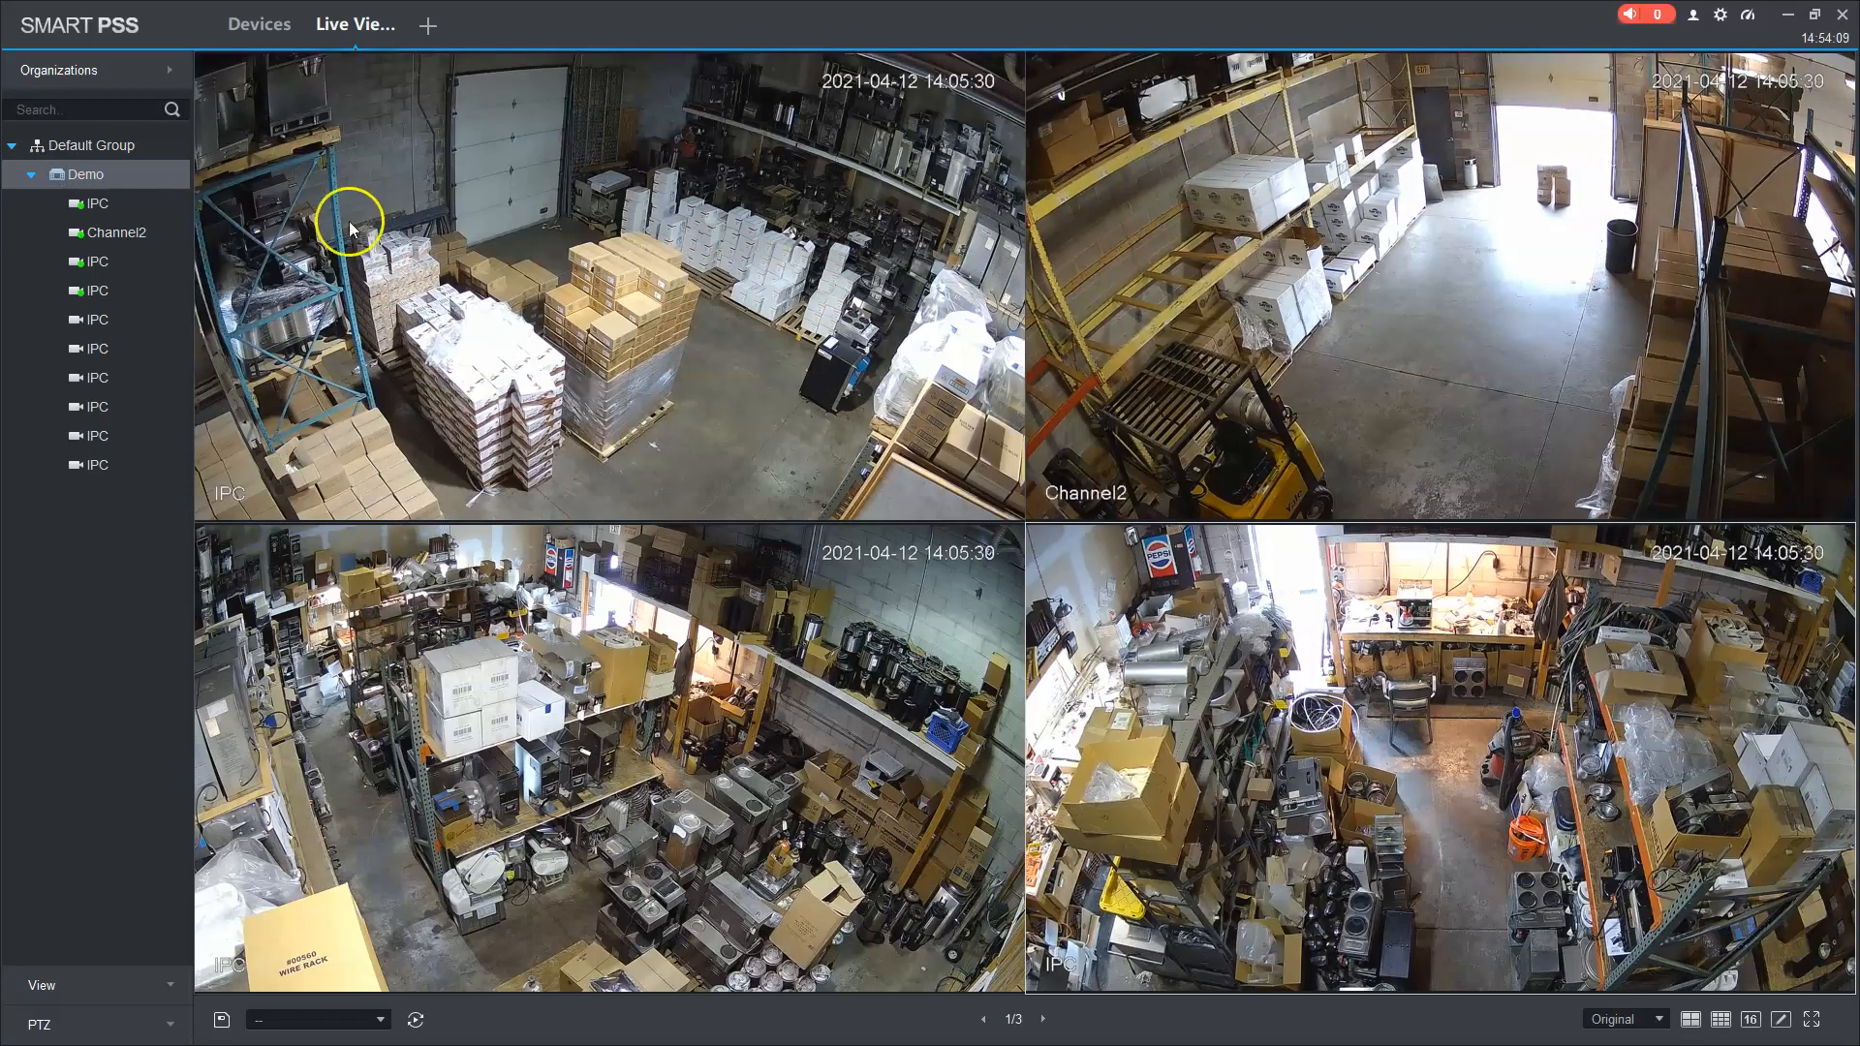
{"action": "mouse_move", "coordinate": [398, 229]}
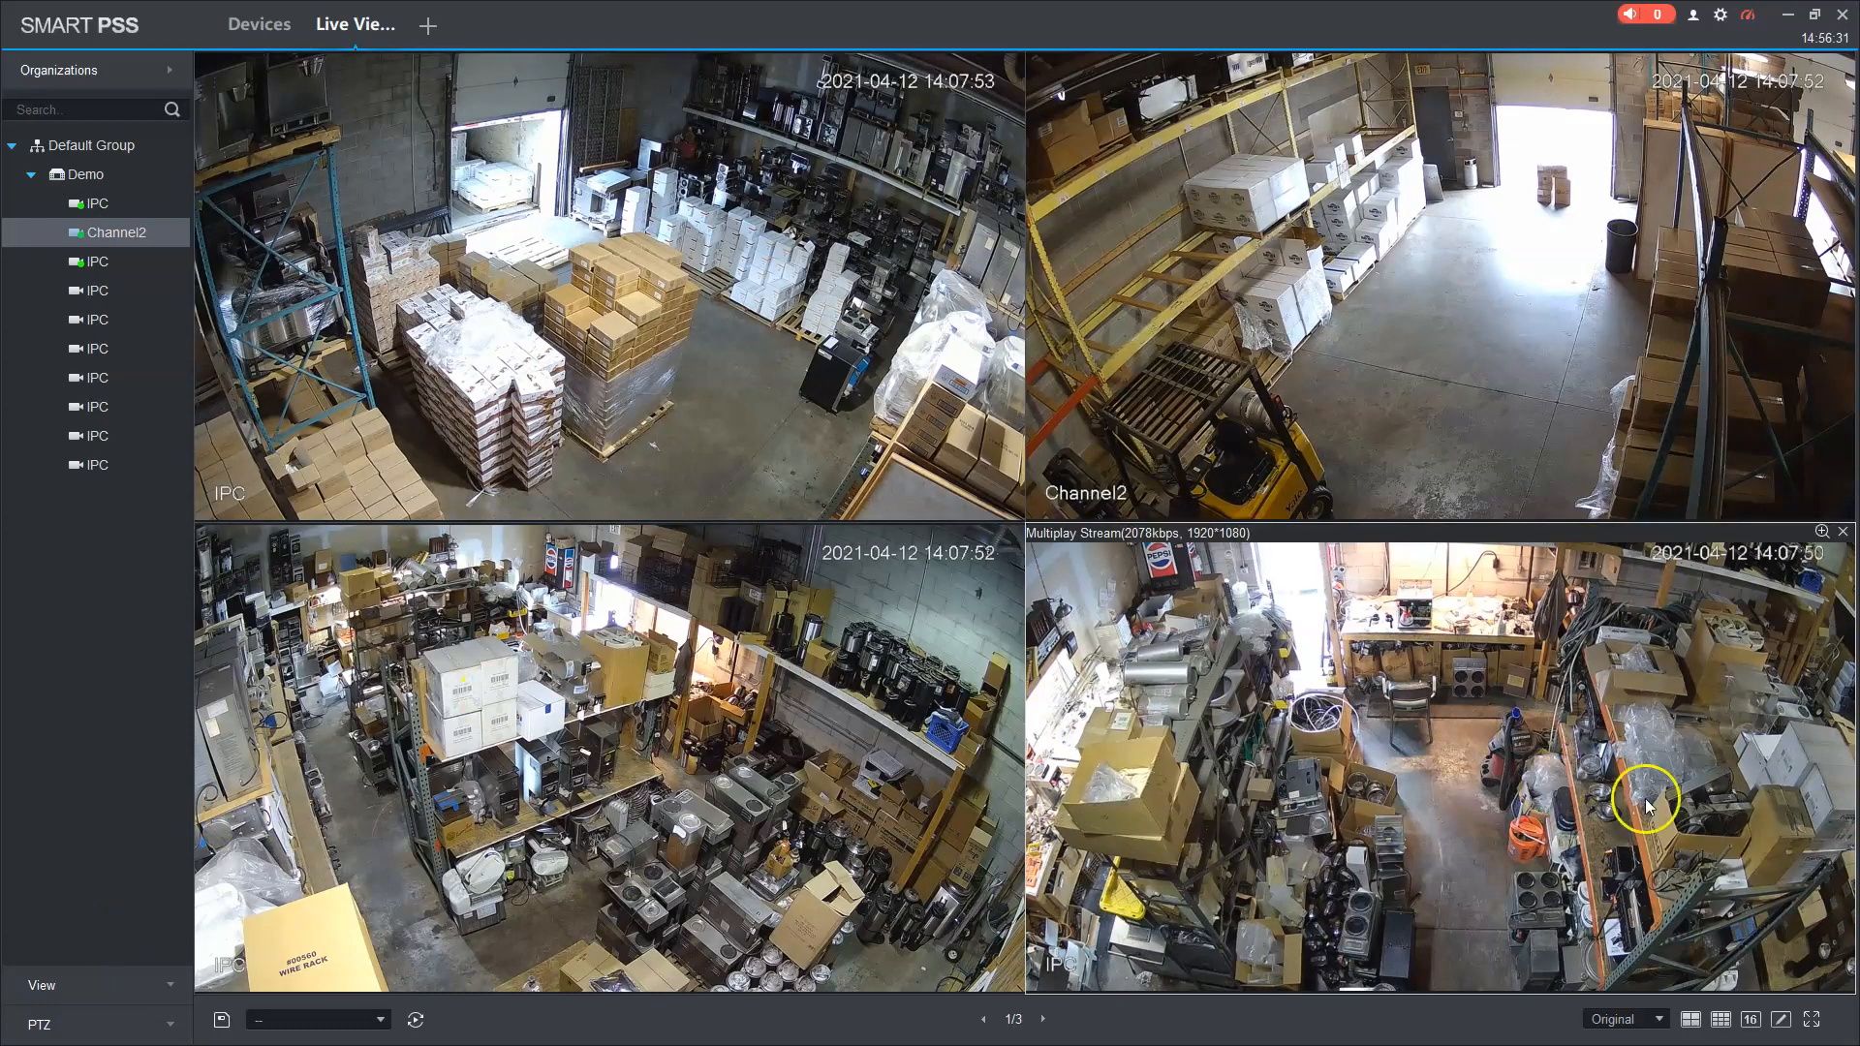
{"action": "left_click", "coordinate": [1753, 1023]}
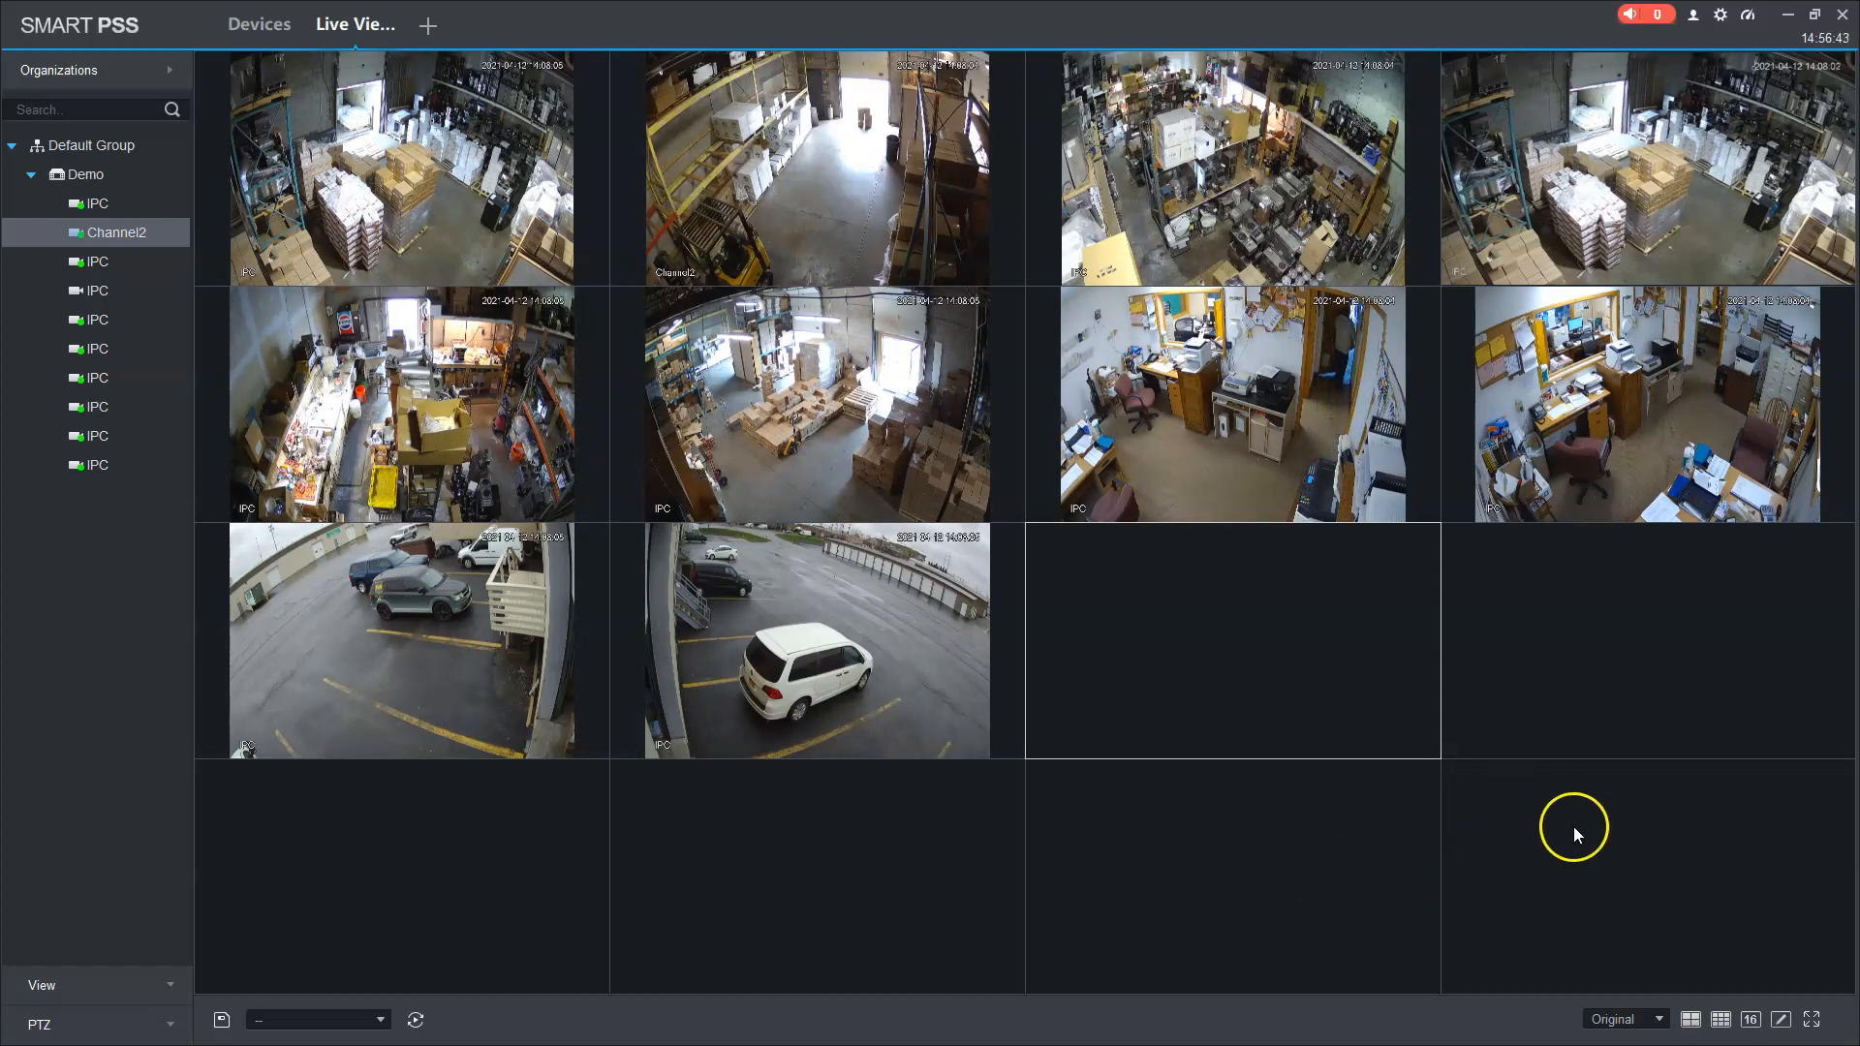
Step: Change the Live View grid from 9 panes to 4 panes, then open a new module tab
{"action": "left_click", "coordinate": [1719, 1019]}
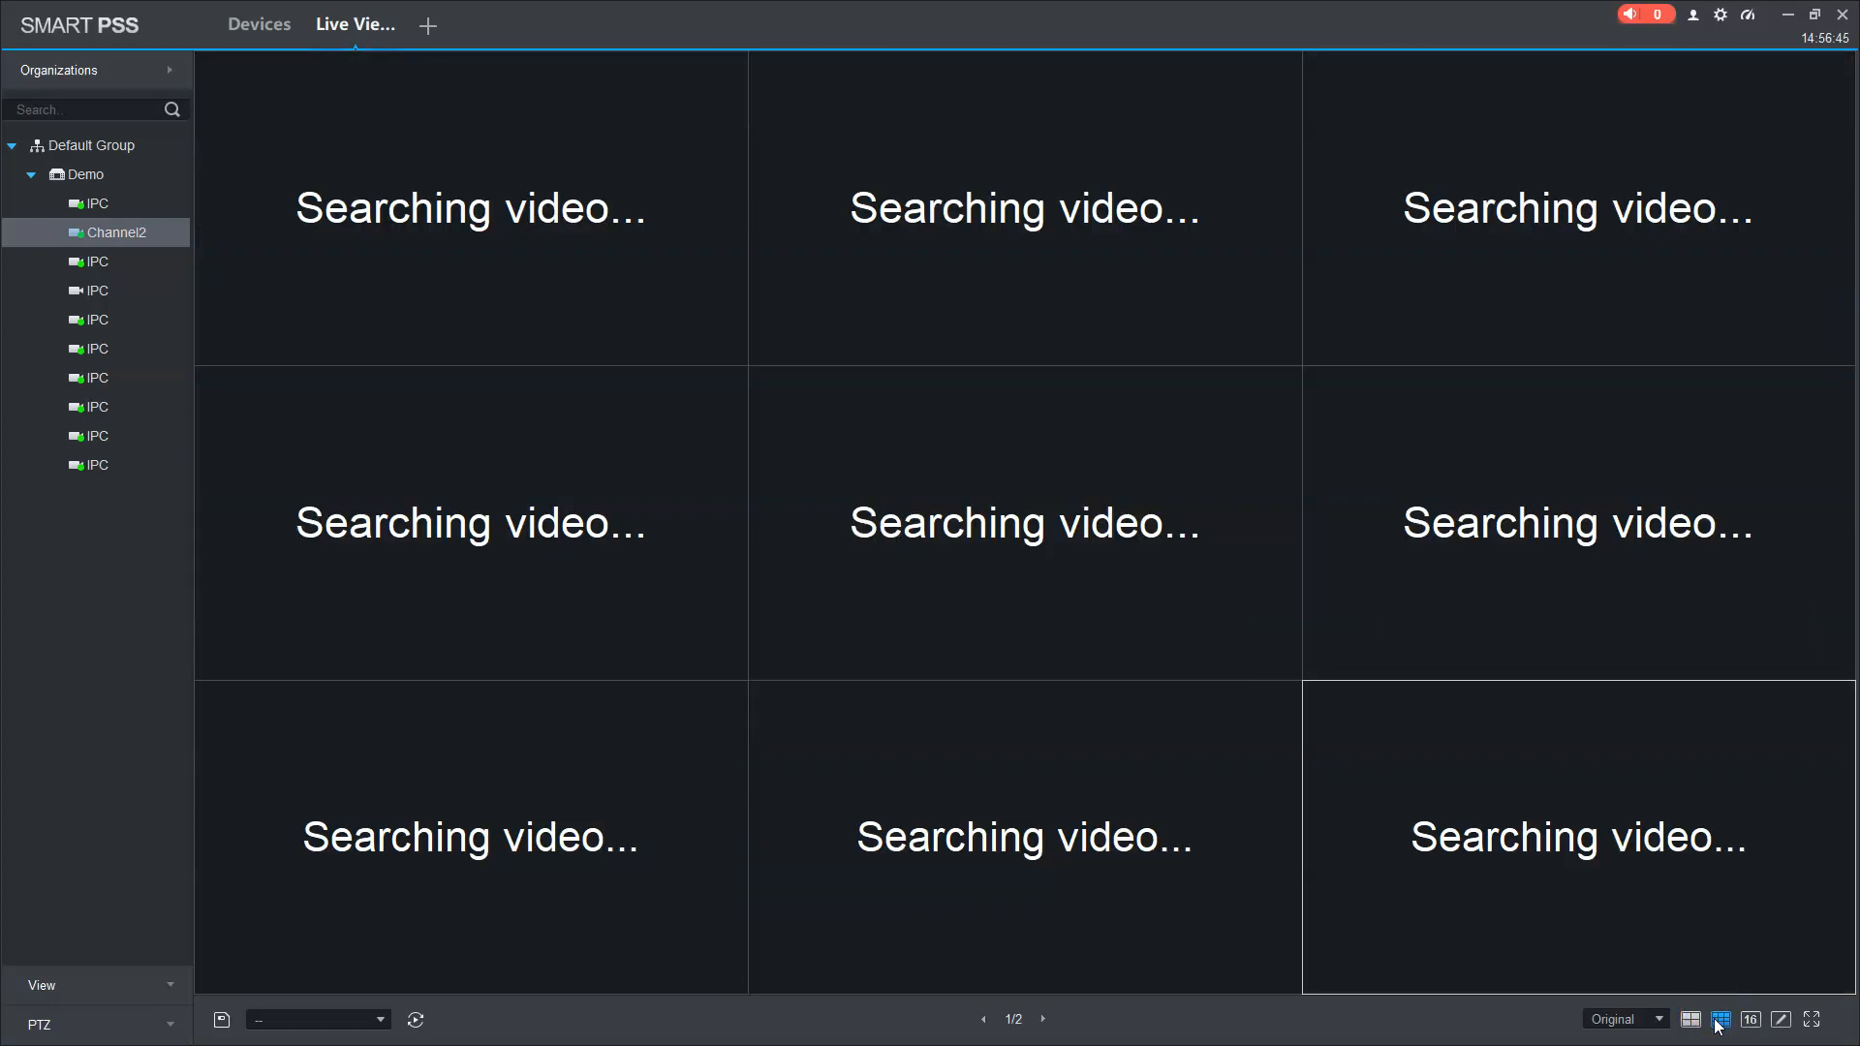
{"action": "left_click", "coordinate": [1691, 1024]}
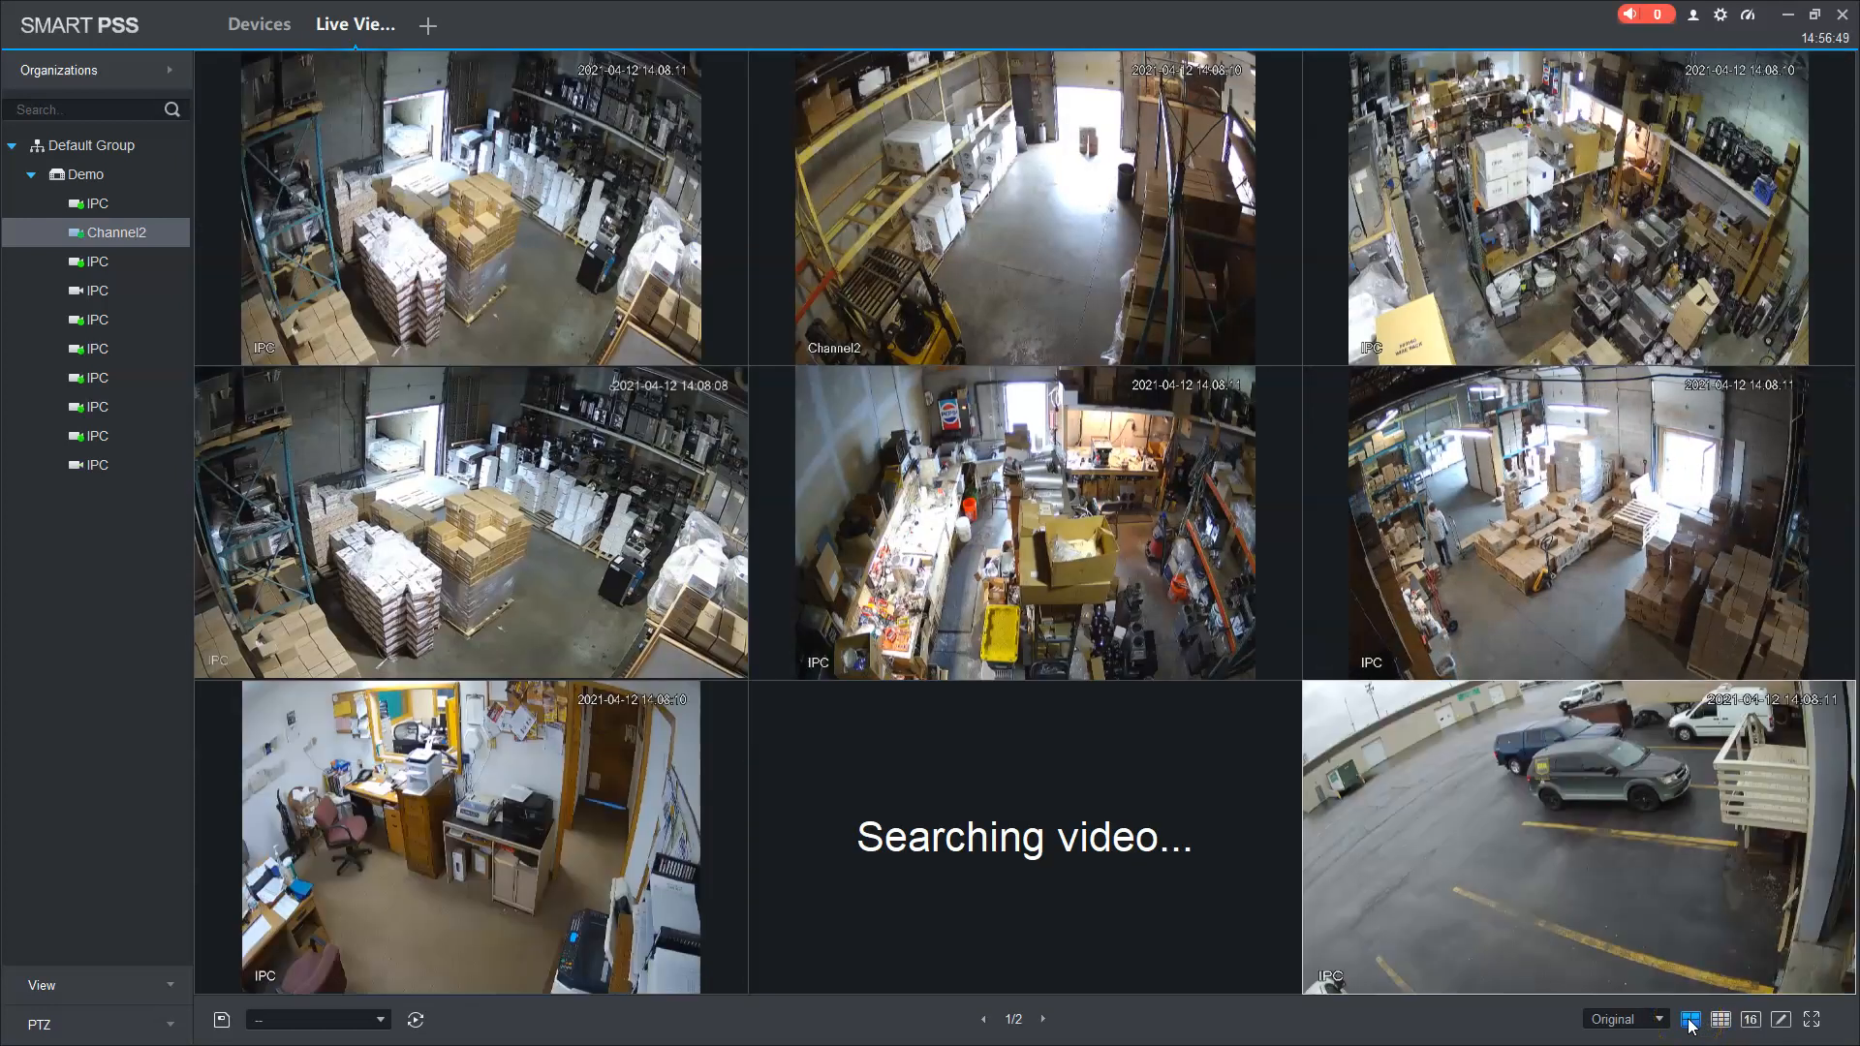
{"action": "left_click", "coordinate": [1692, 1024]}
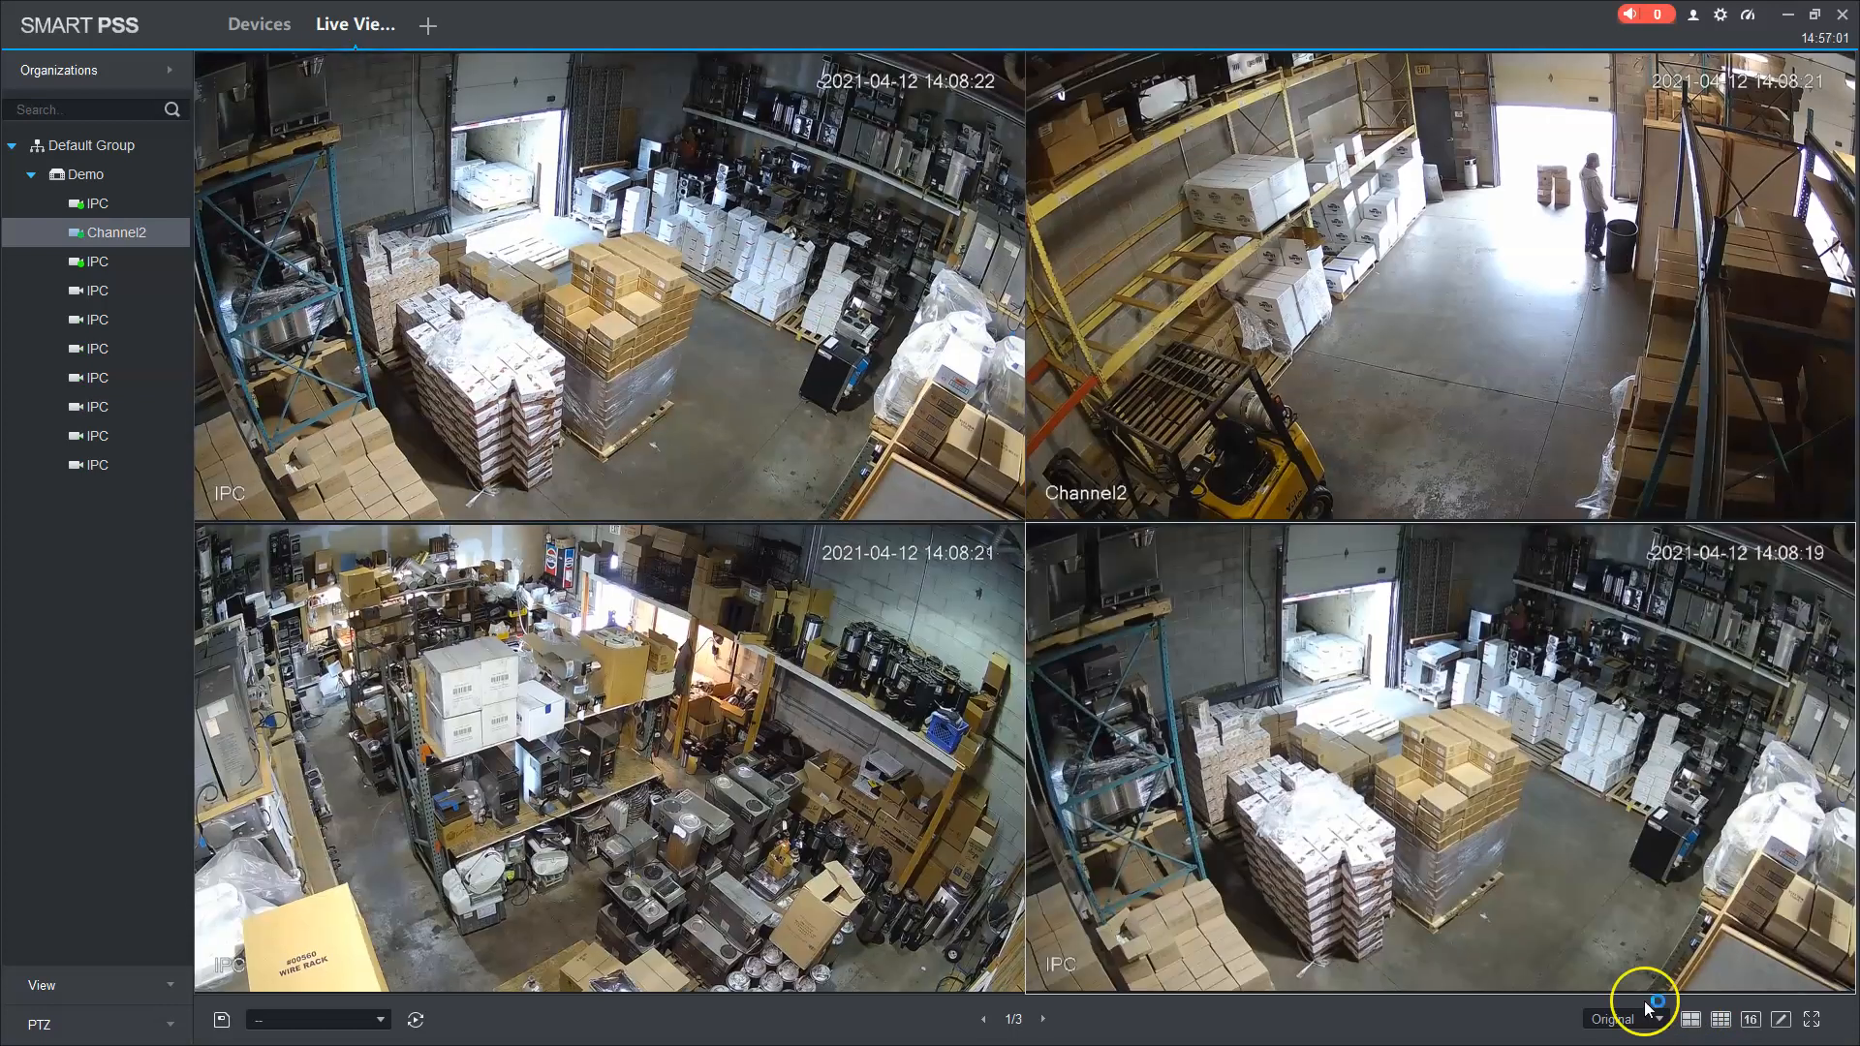
{"action": "mouse_move", "coordinate": [1513, 870]}
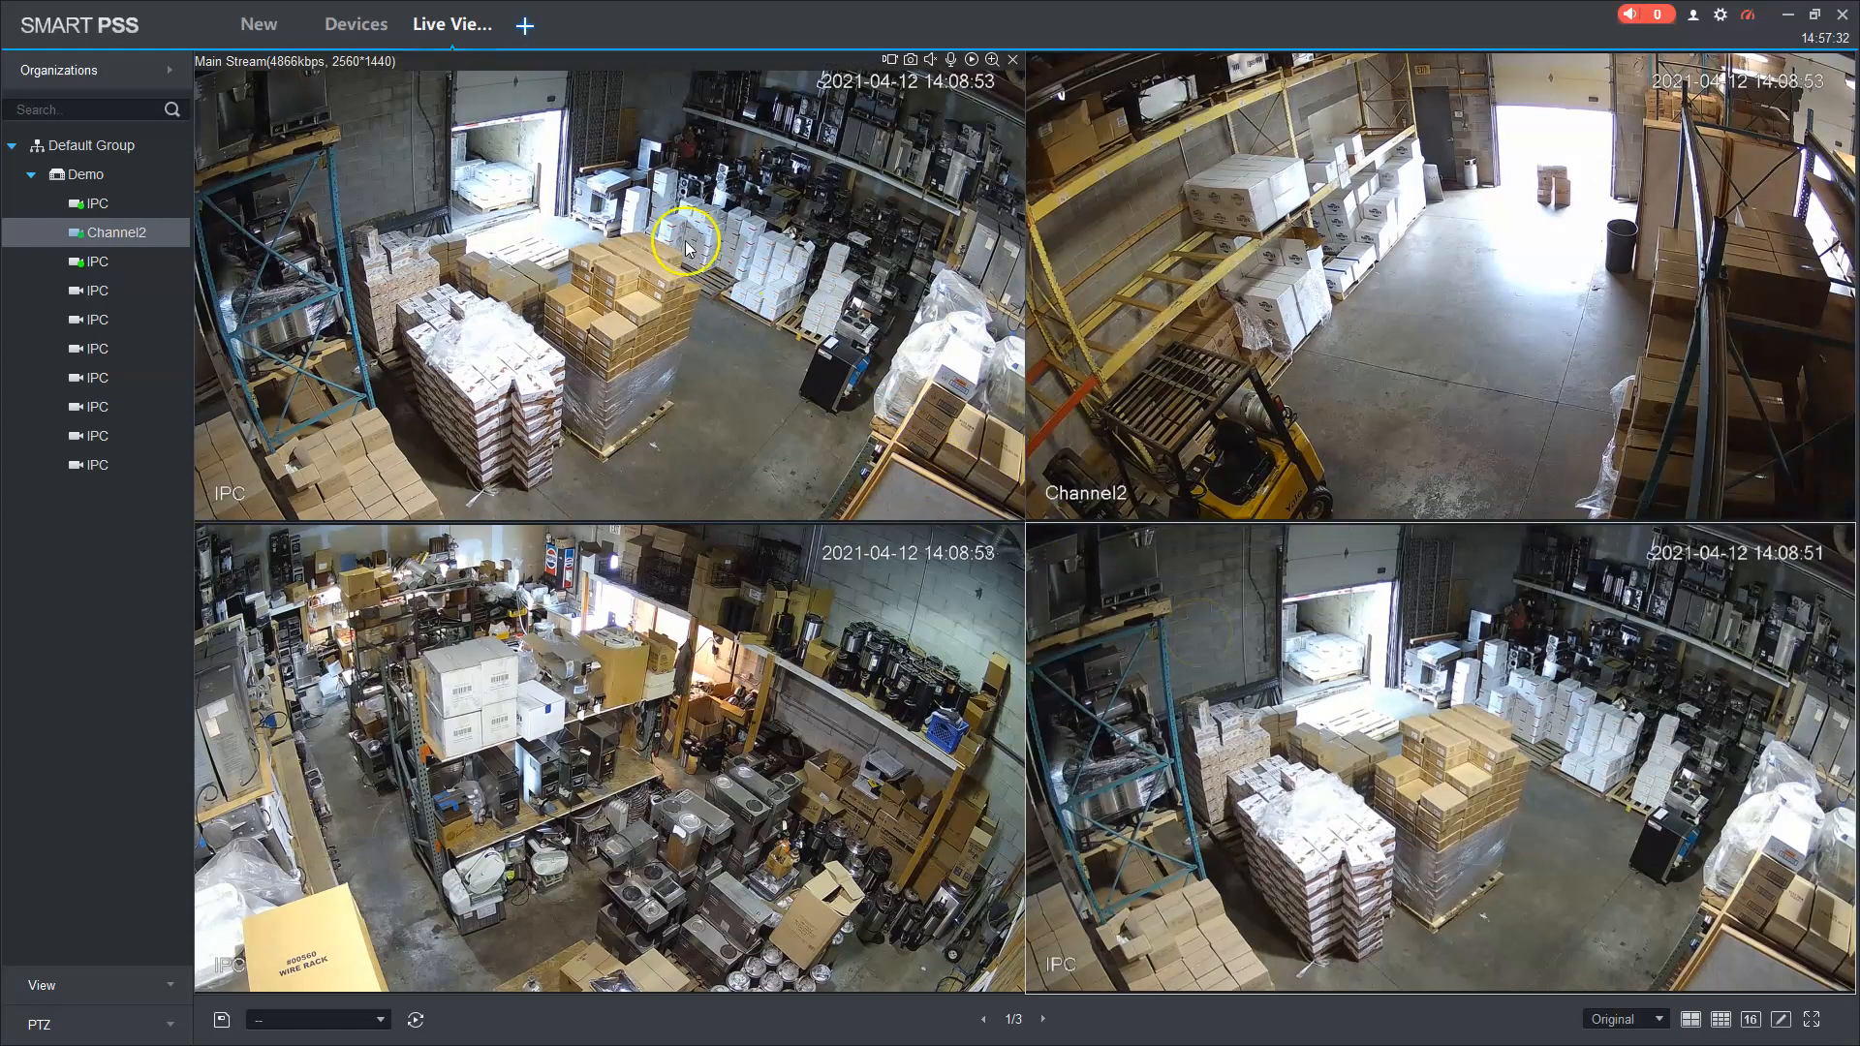
{"action": "left_click", "coordinate": [526, 27]}
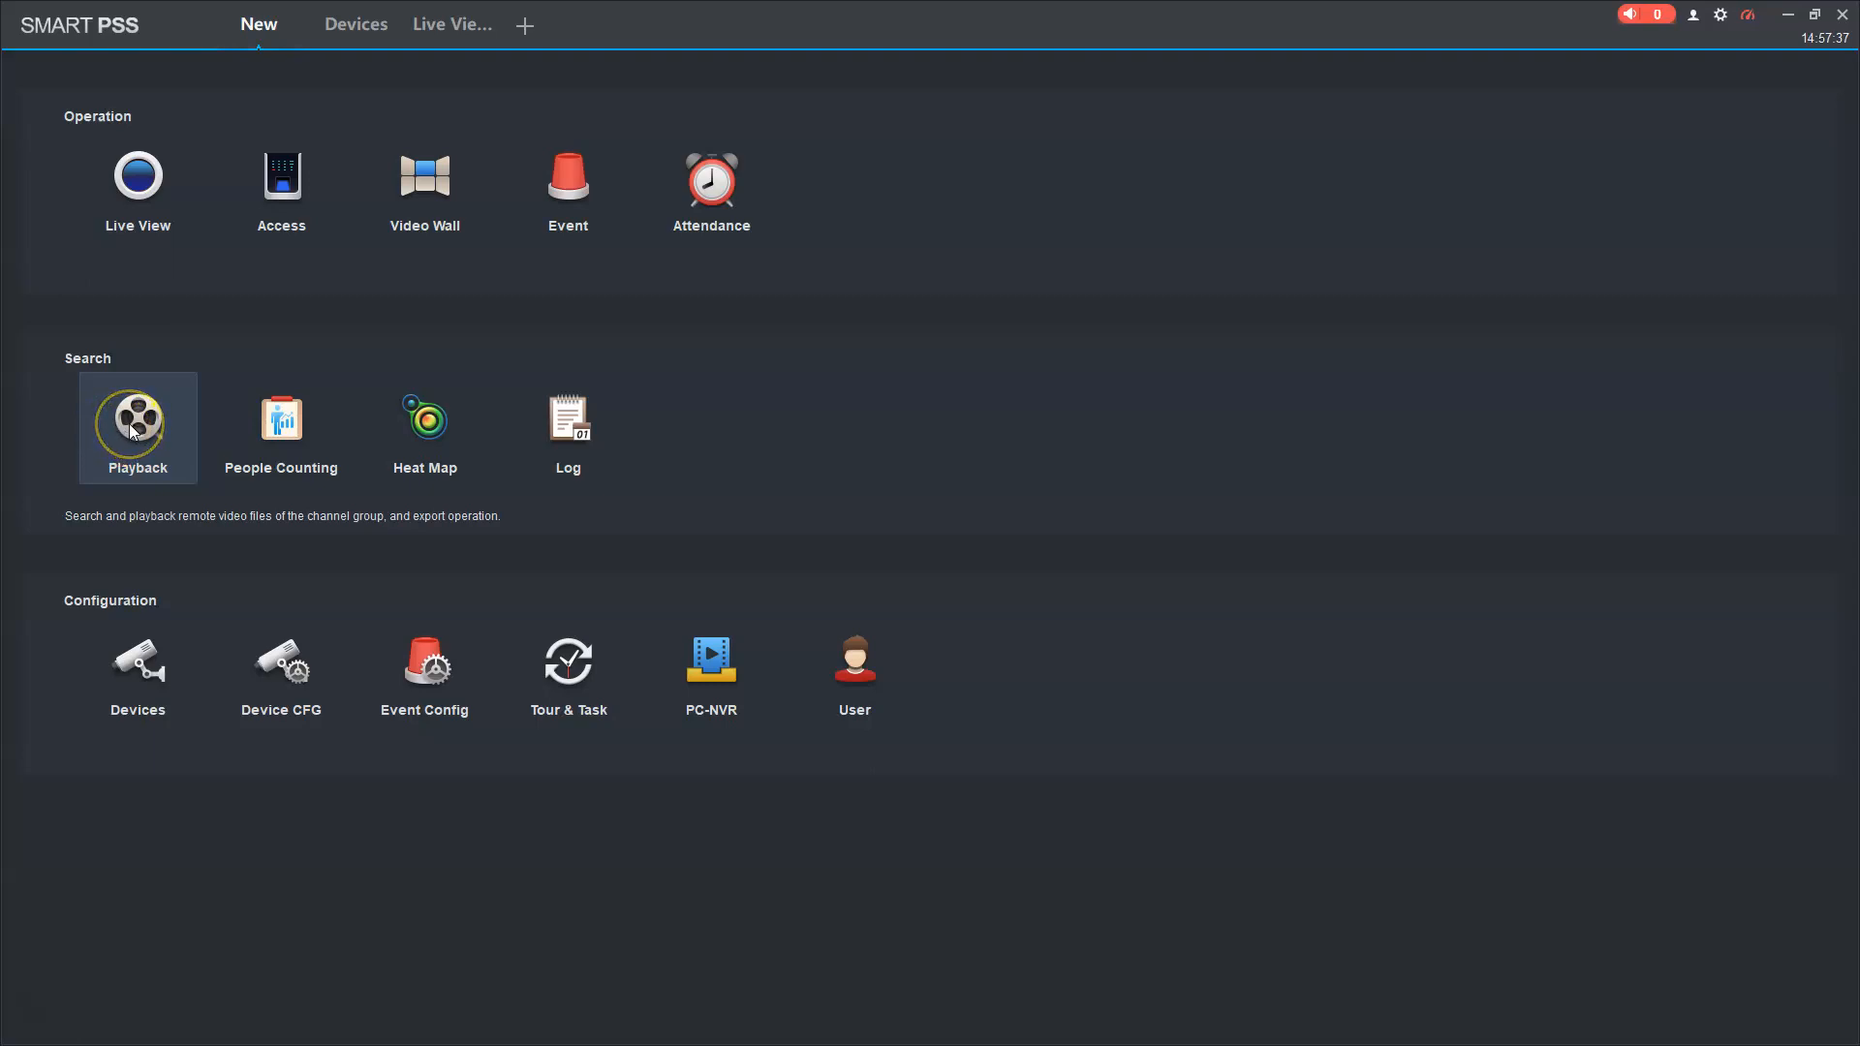
Step: In Playback, select Demo's first IPC channel and search its 04/12 recordings
{"action": "left_click", "coordinate": [133, 431]}
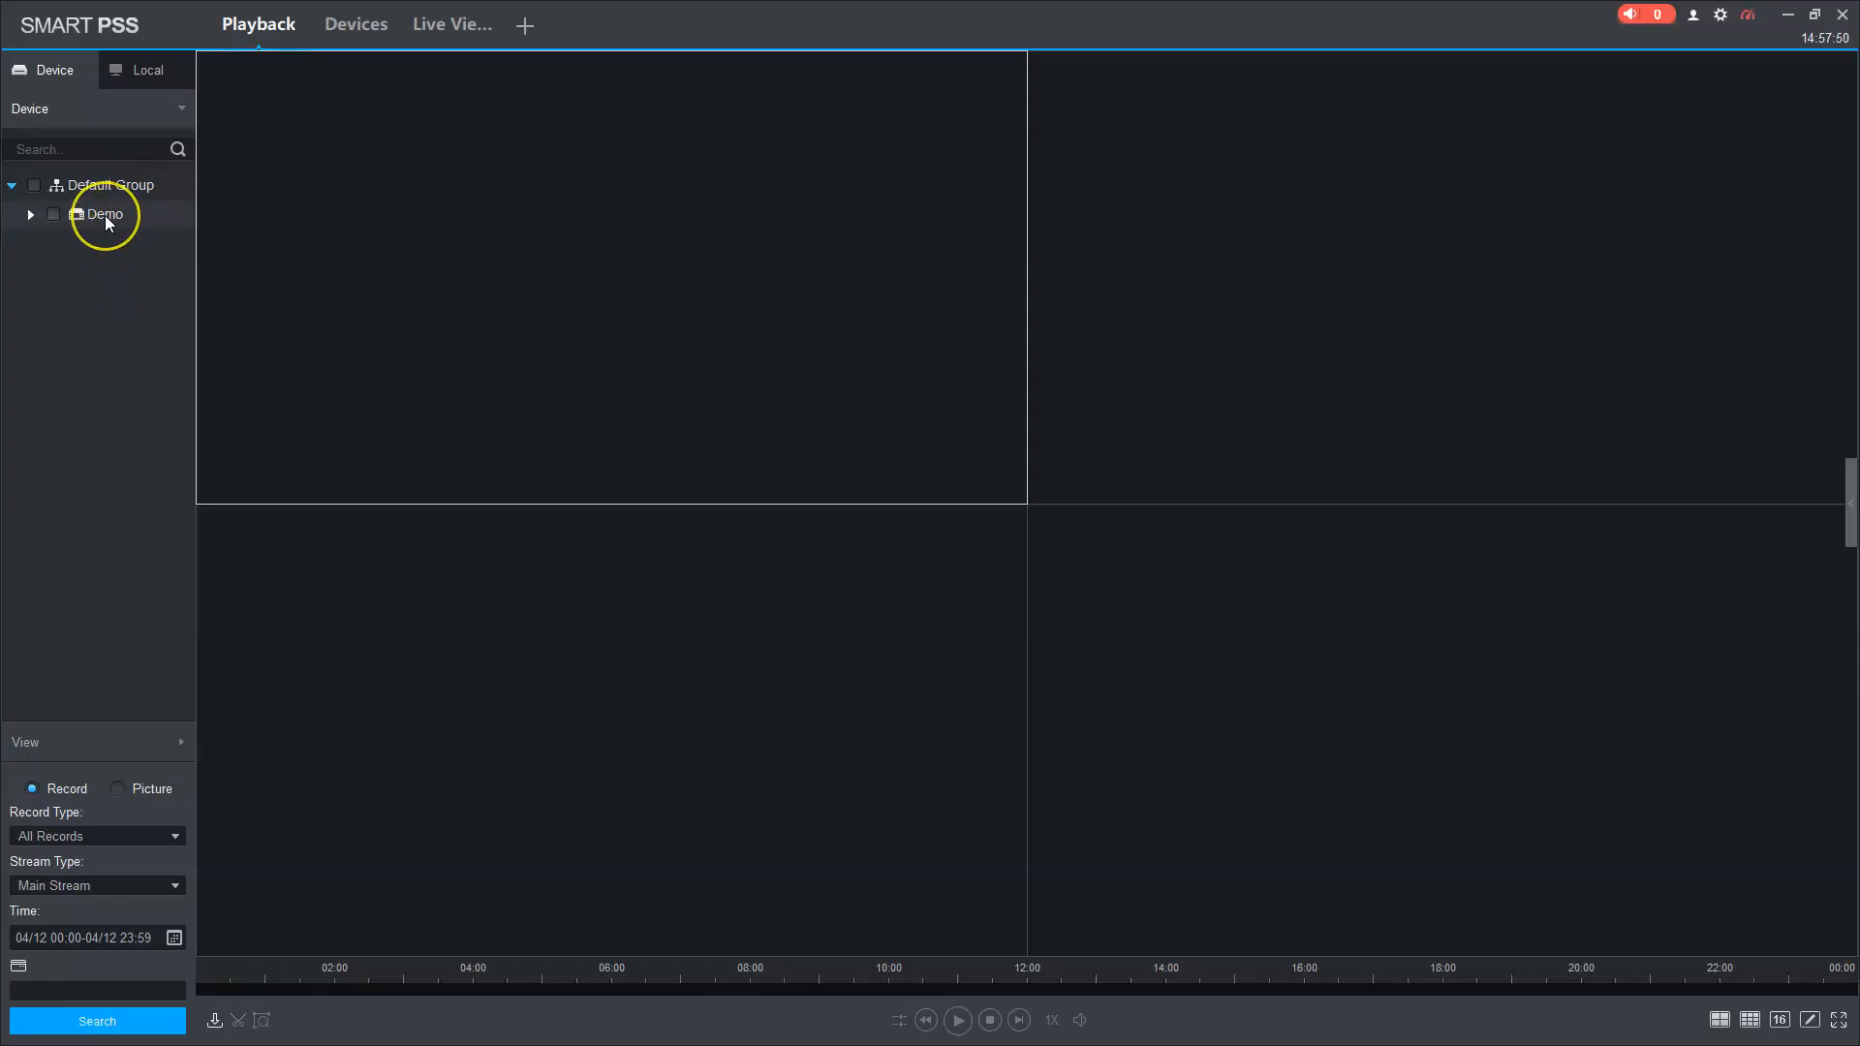
{"action": "left_click", "coordinate": [105, 215]}
{"action": "left_click", "coordinate": [31, 213]}
{"action": "left_click", "coordinate": [74, 242]}
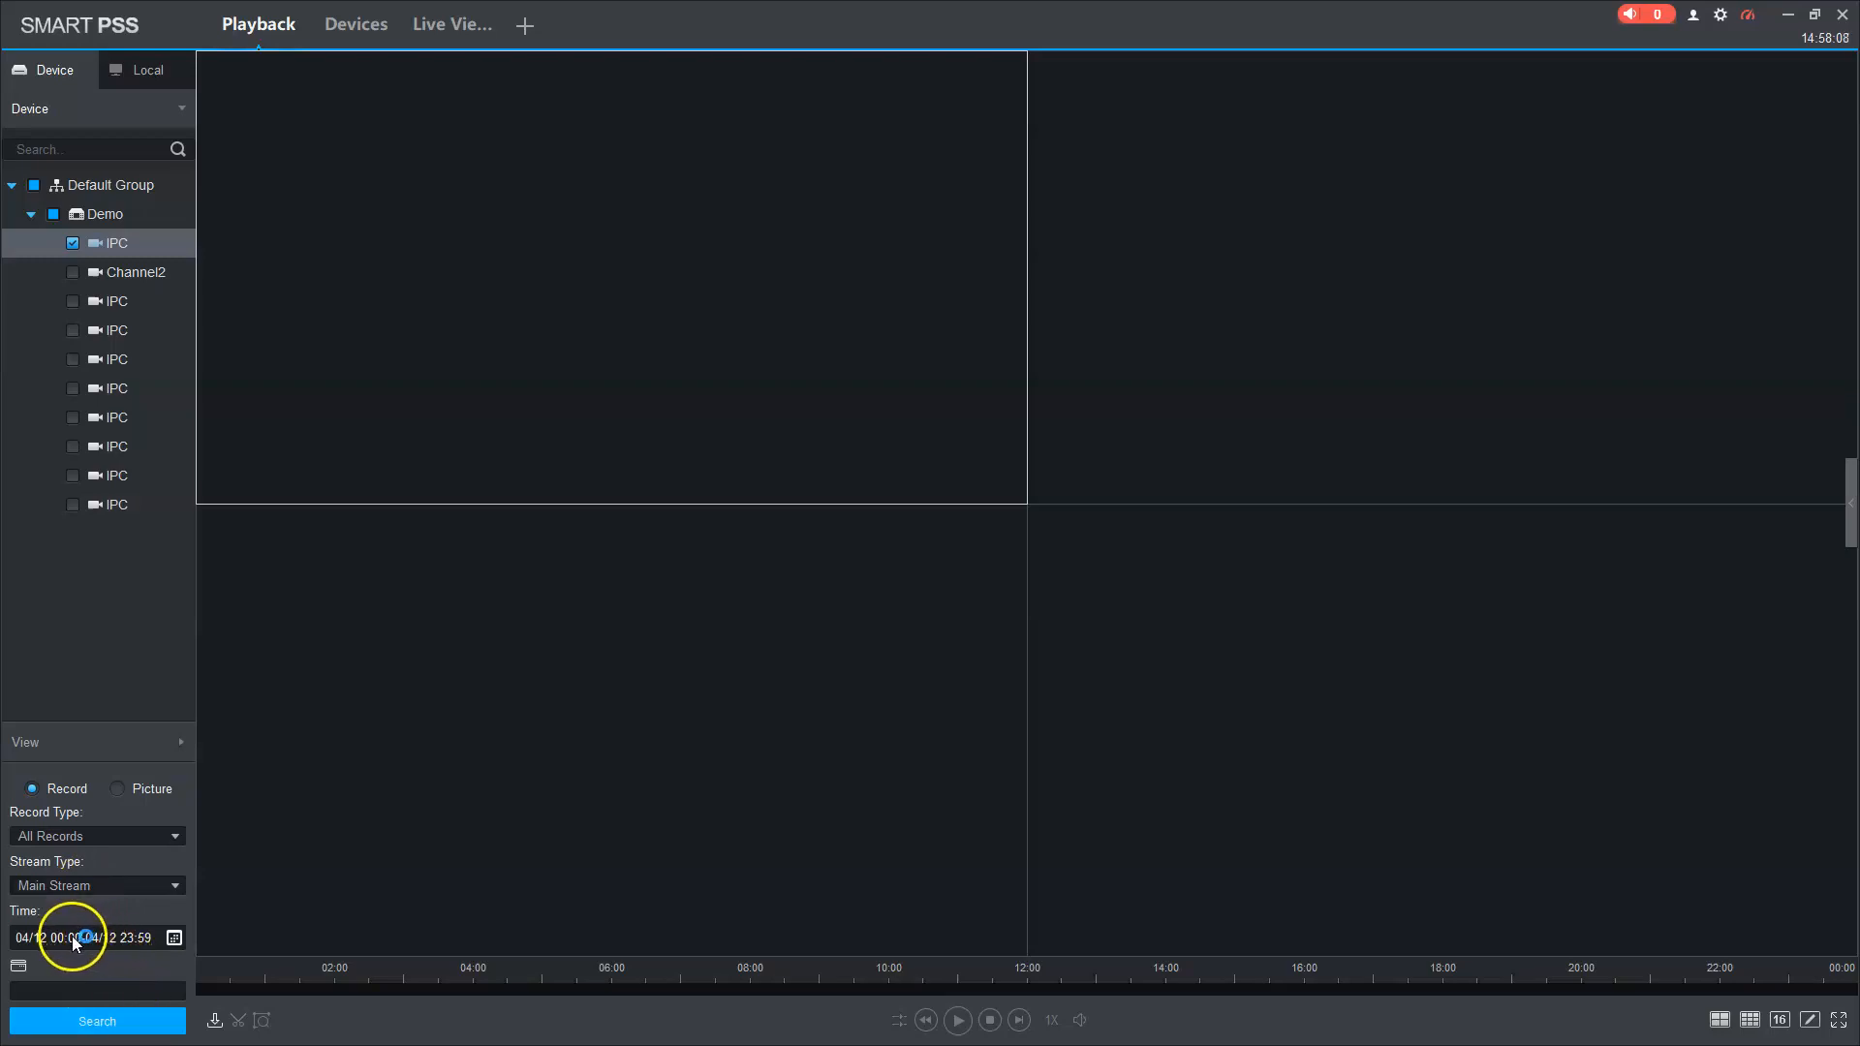
{"action": "left_click", "coordinate": [122, 1025]}
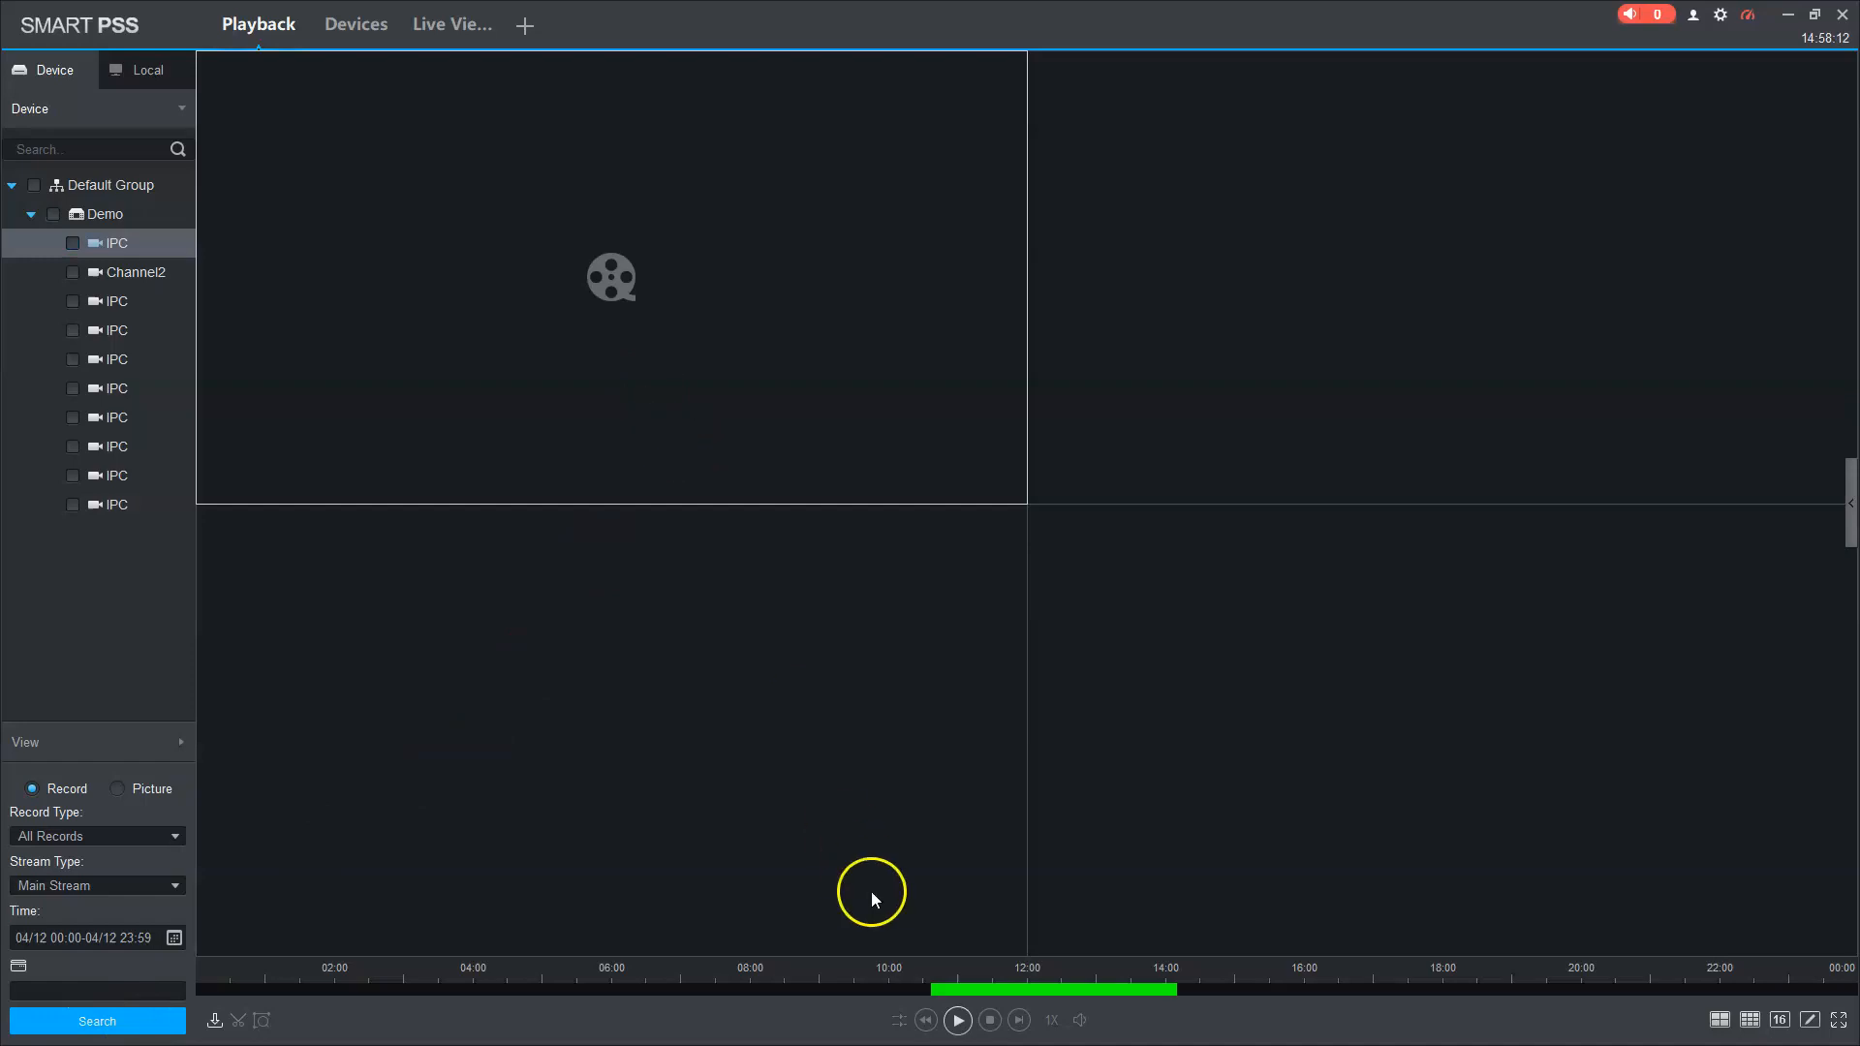
Step: Play the footage from about 10:55, jump to 12:06, pause, stop, and resume it
{"action": "left_click", "coordinate": [951, 986]}
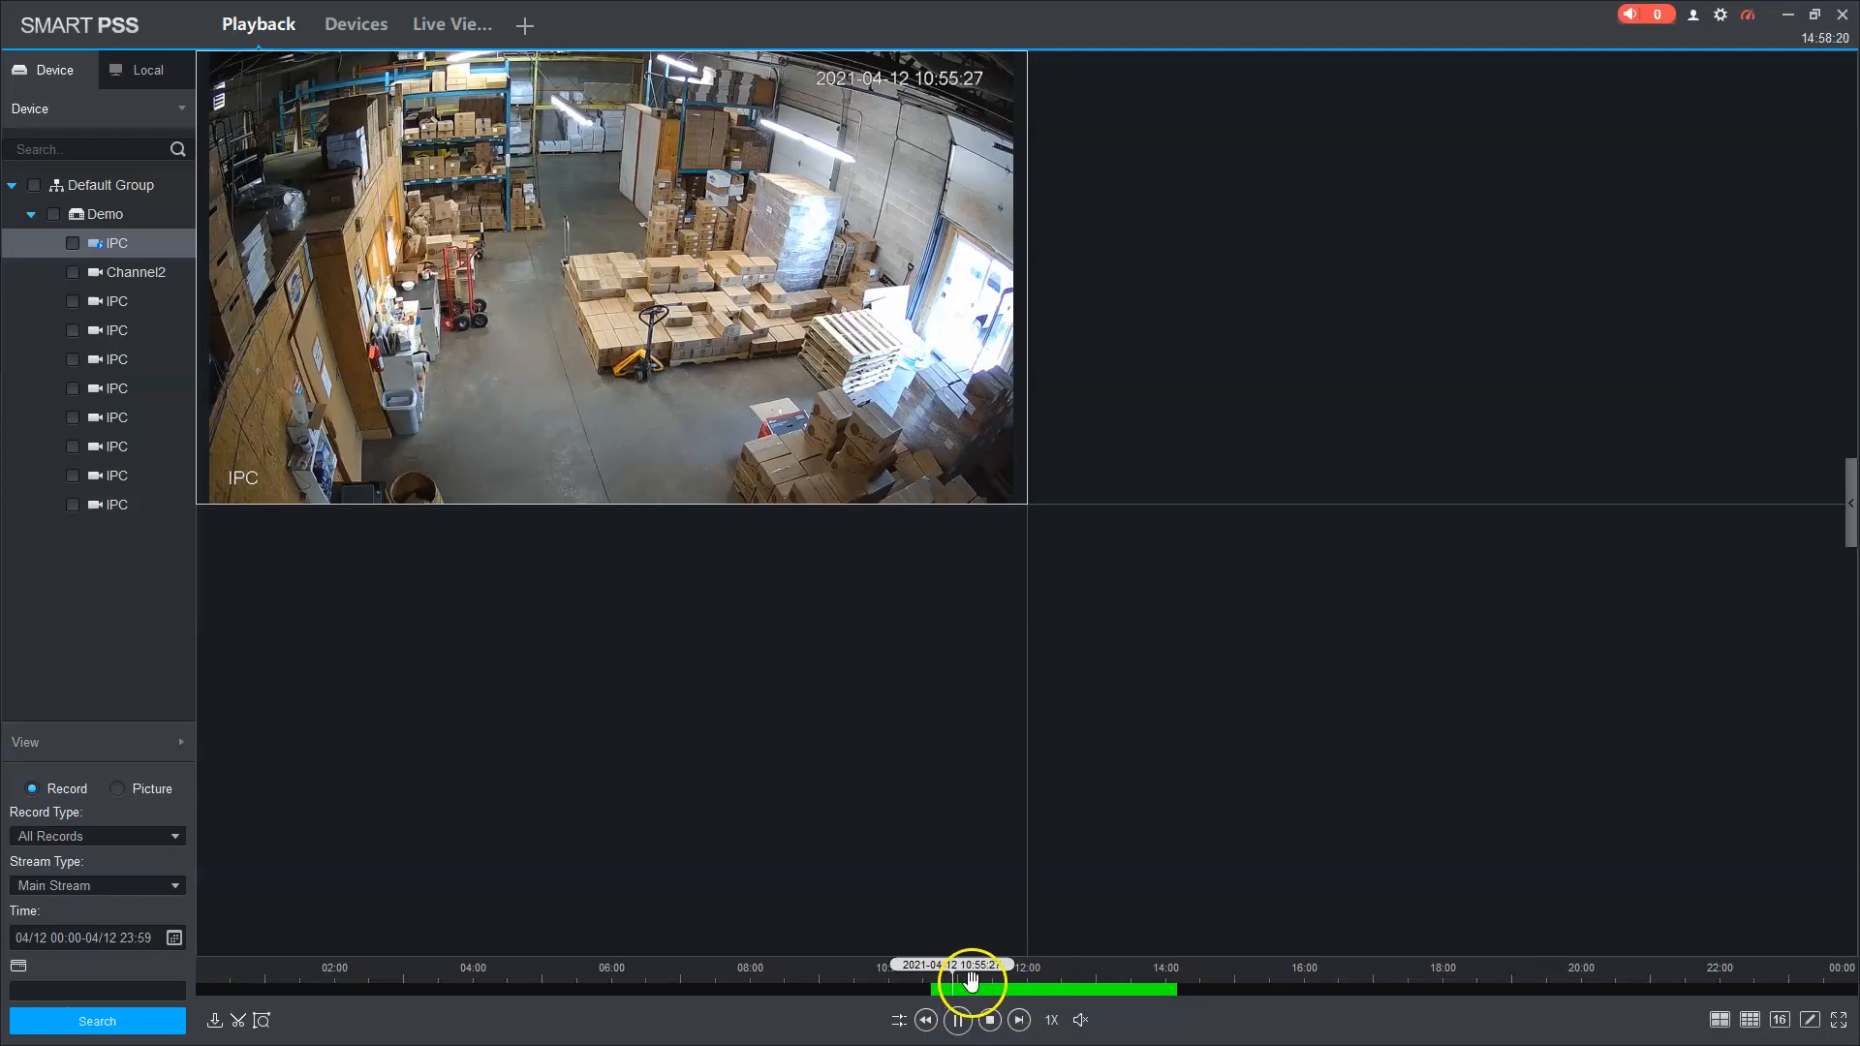
{"action": "left_click_drag", "start_coordinate": [982, 998], "coordinate": [1034, 998]}
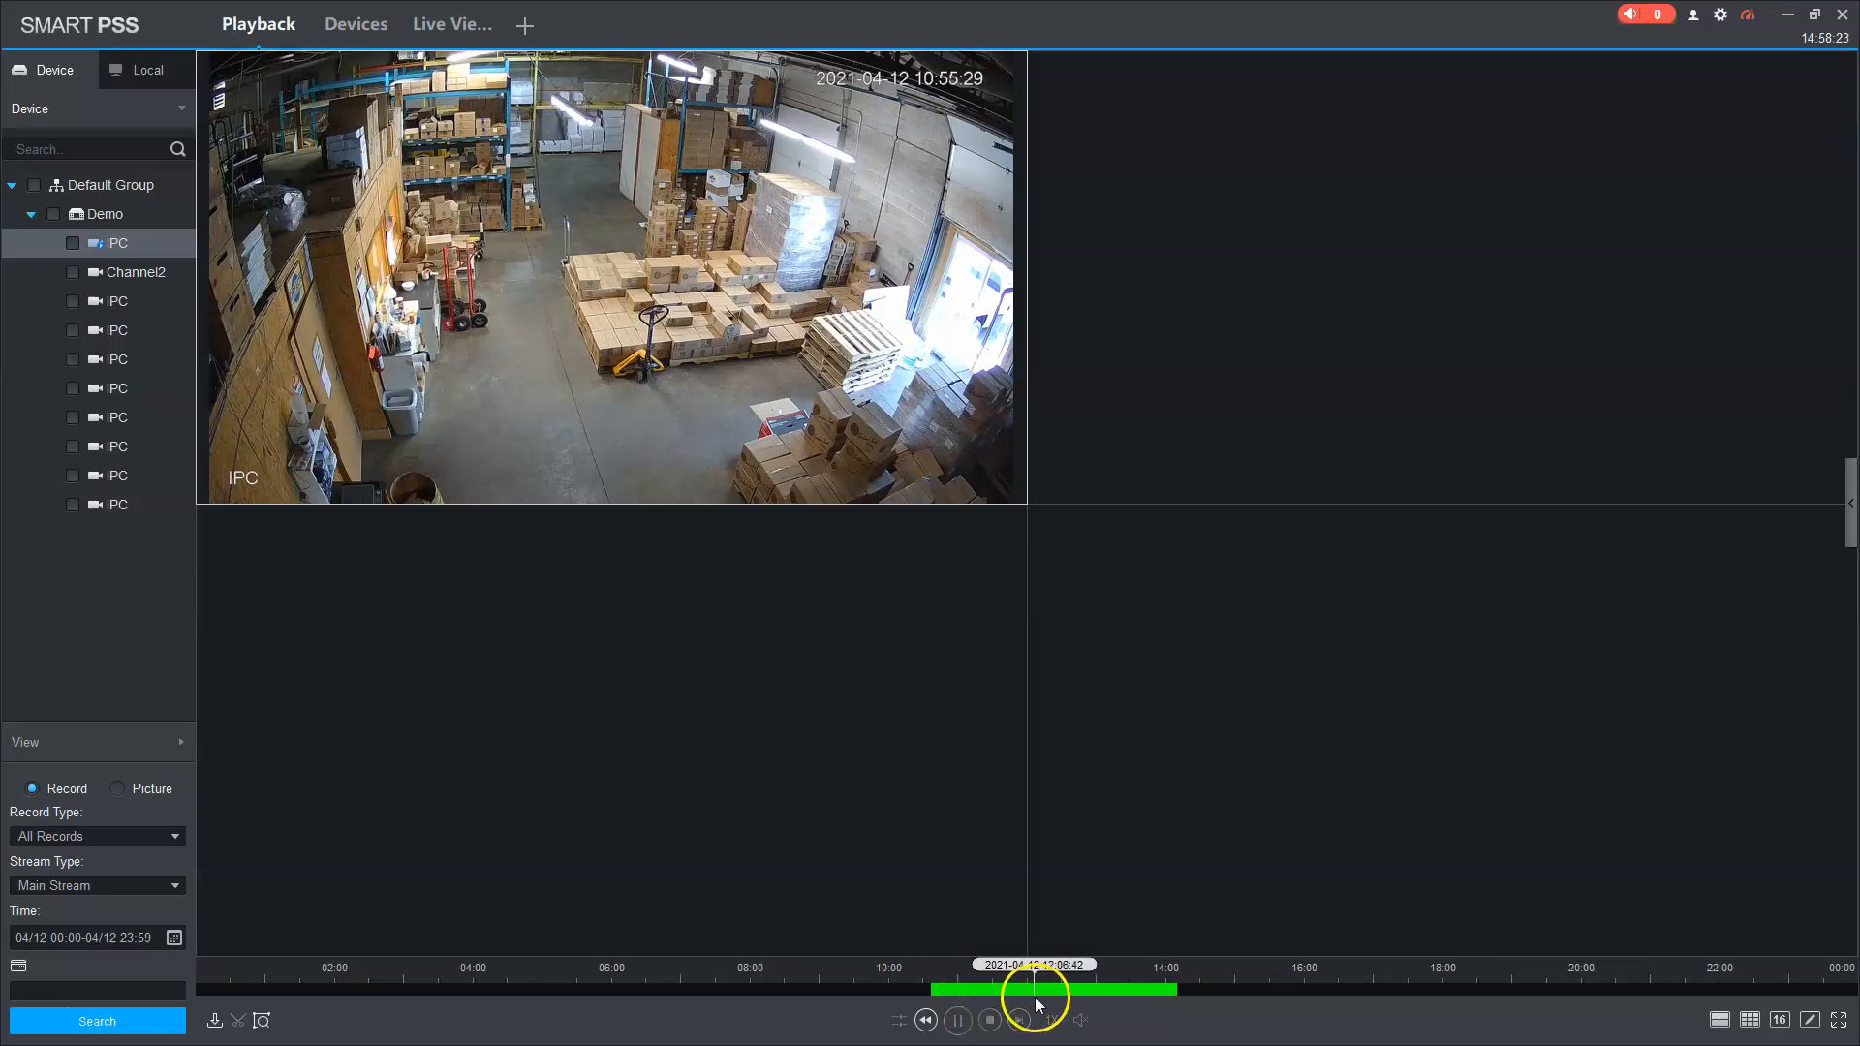
{"action": "left_click", "coordinate": [960, 1021]}
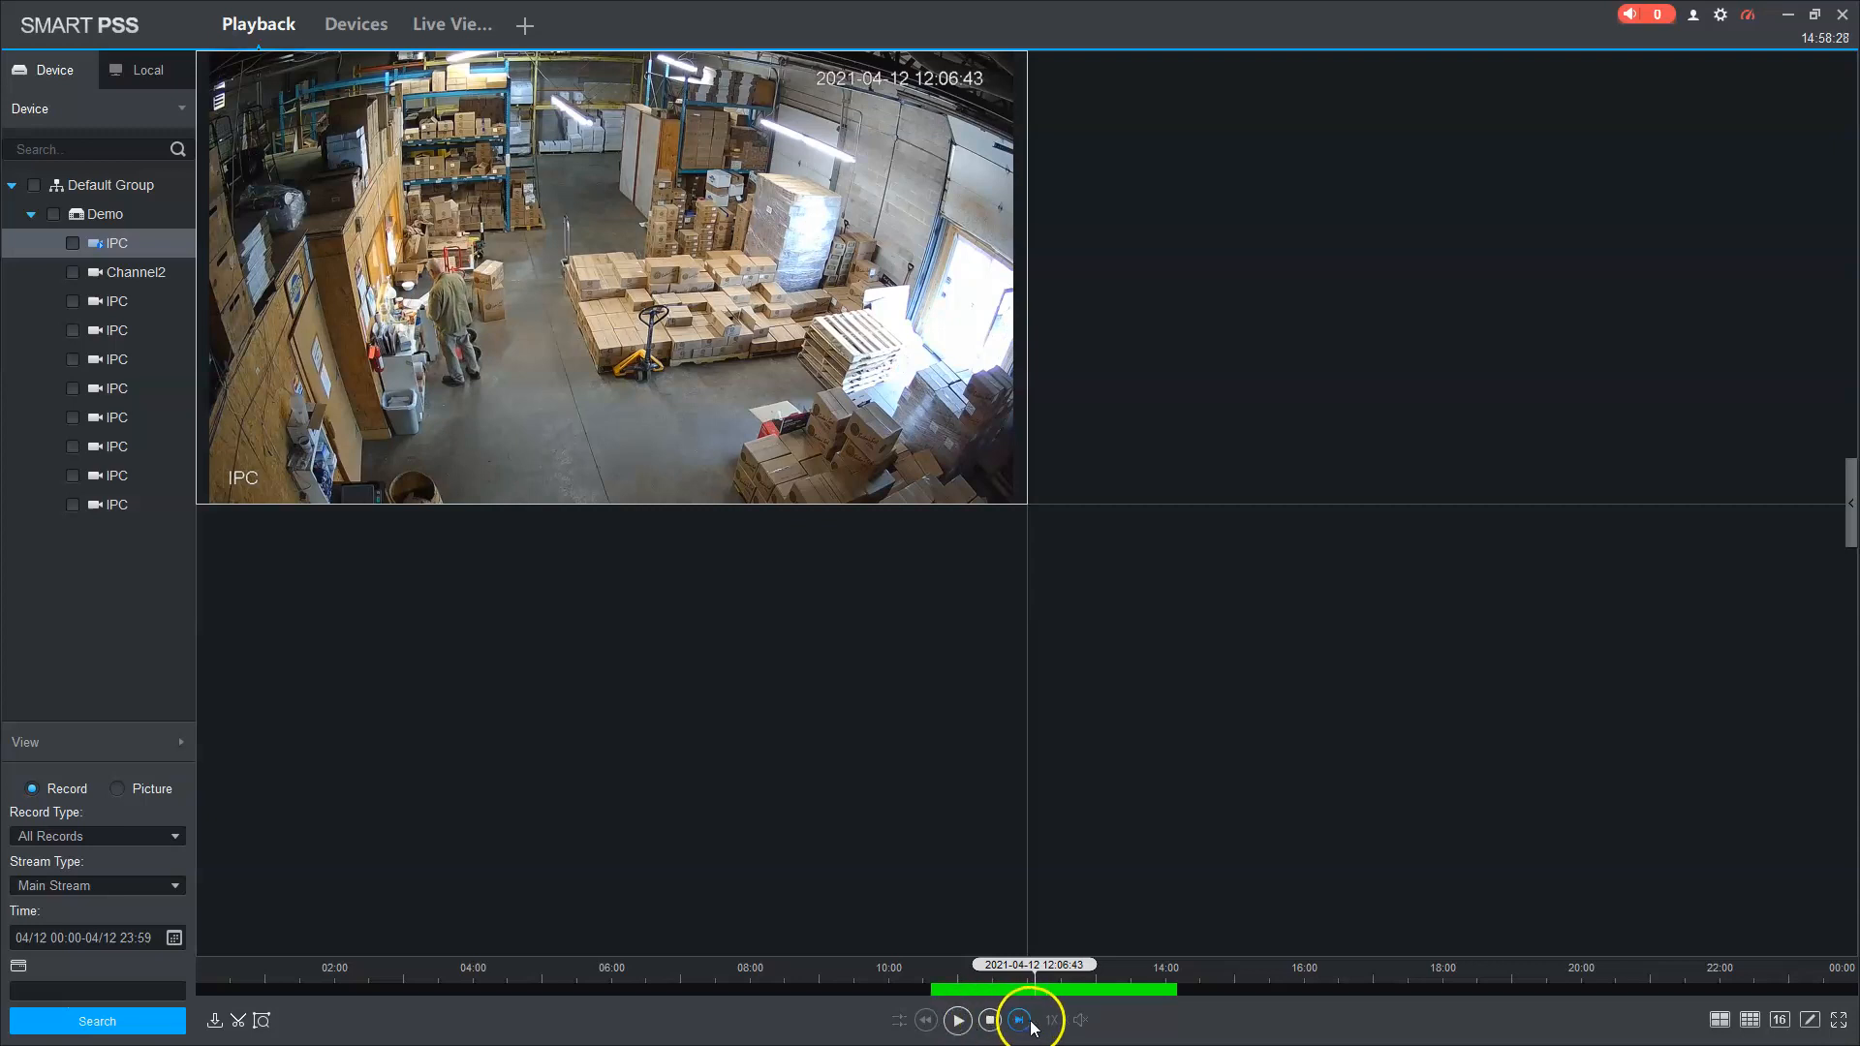
{"action": "left_click", "coordinate": [990, 1020]}
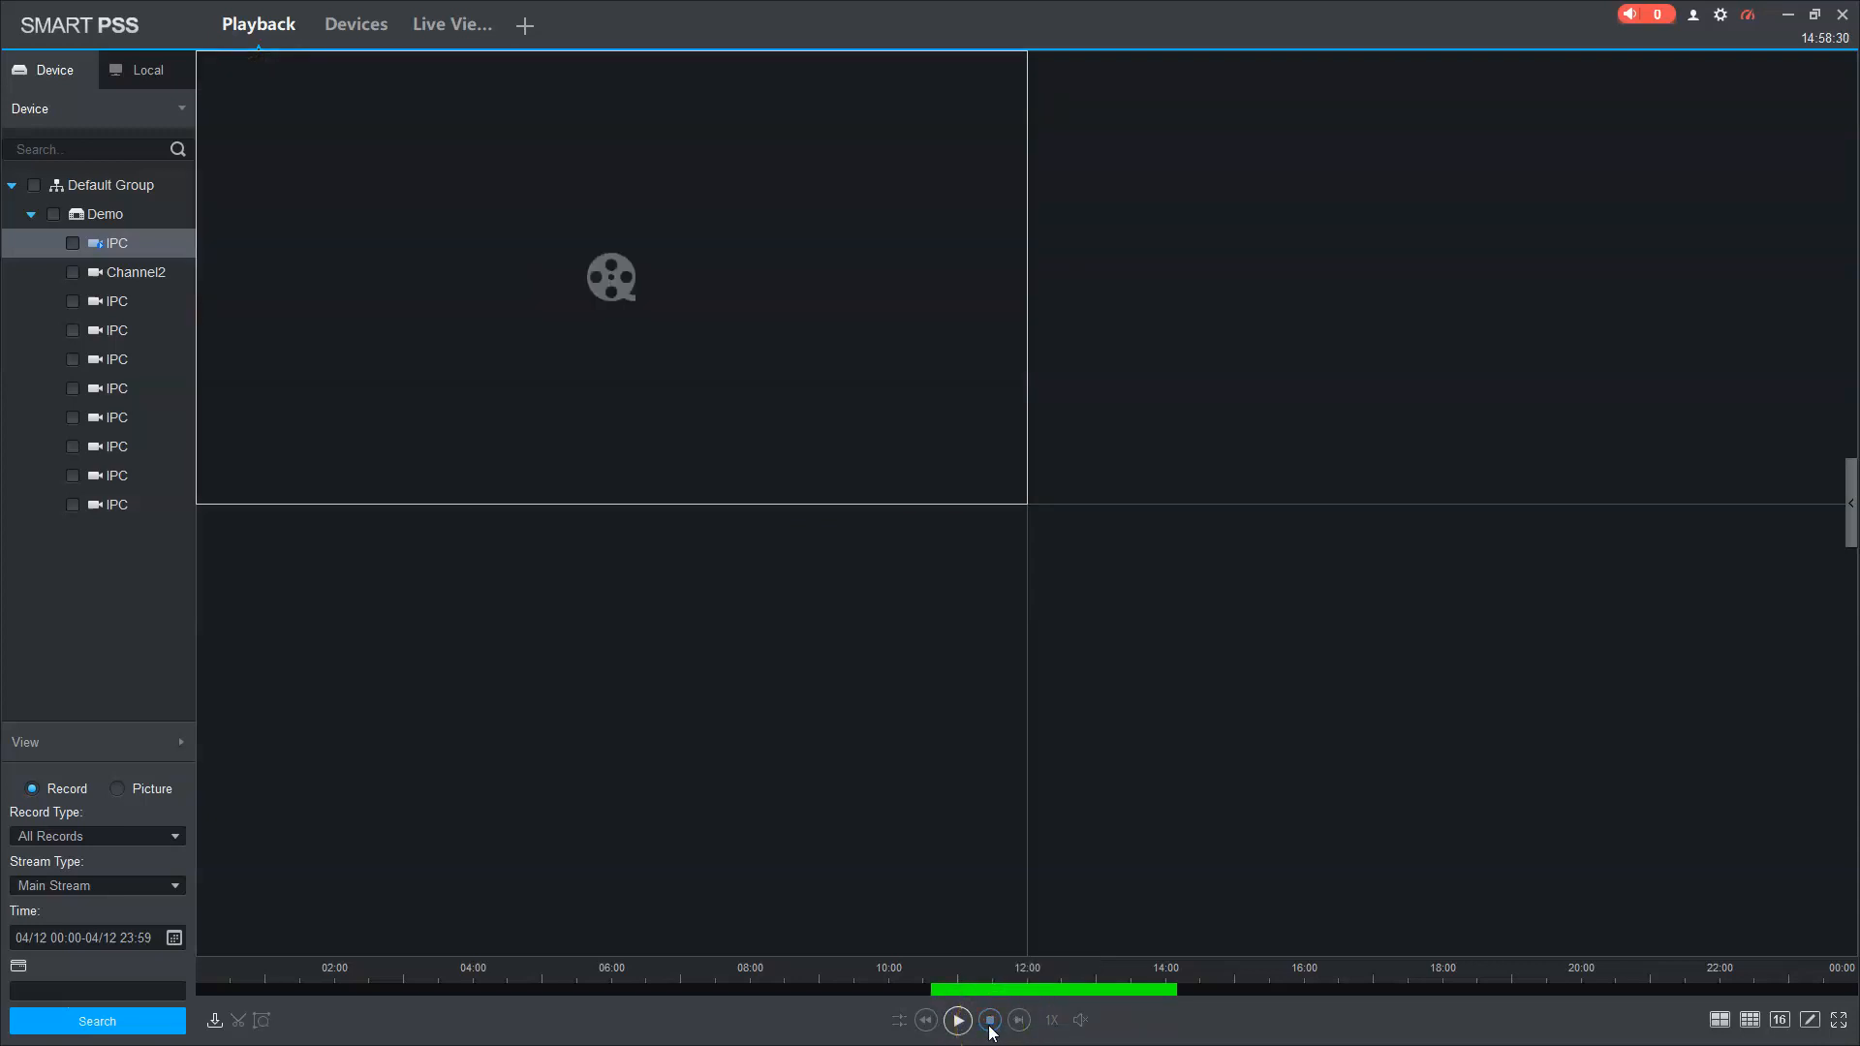
{"action": "left_click", "coordinate": [956, 1022]}
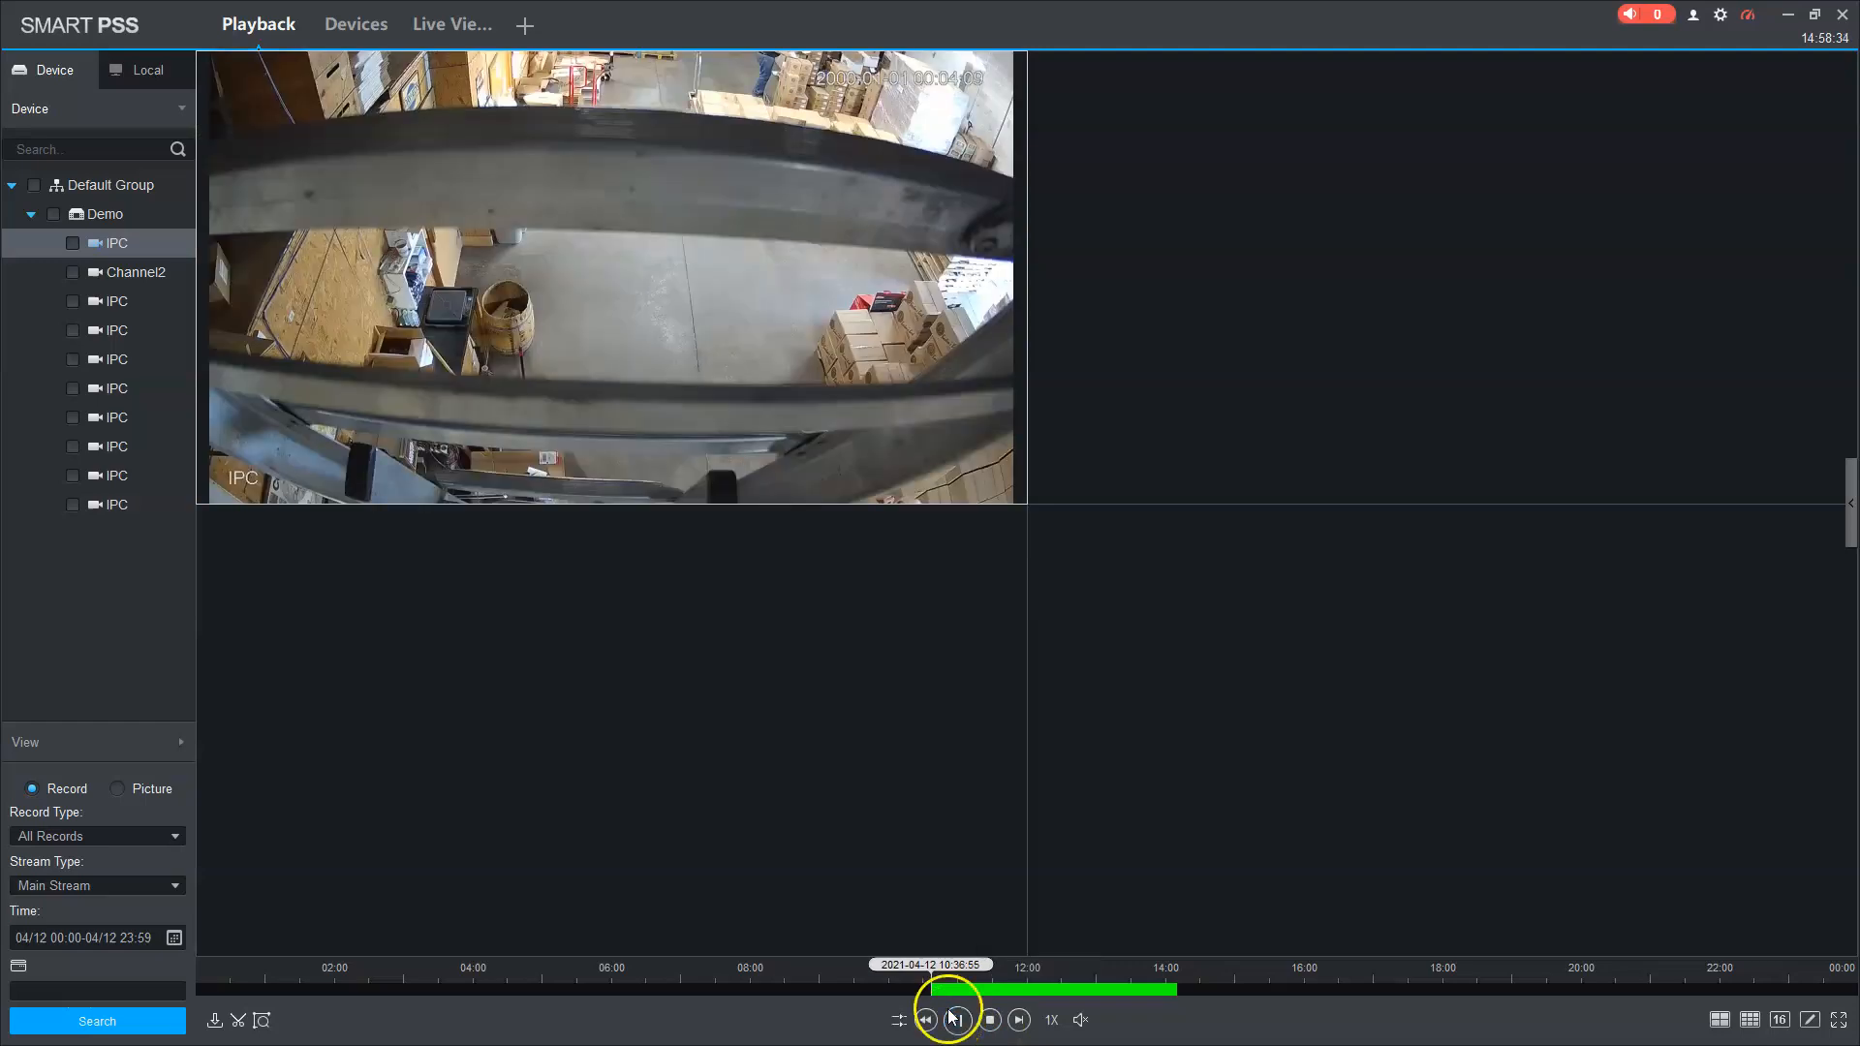
Step: Seek the footage to about 11:51, slow it to 1/8X, and select the empty fourth pane
{"action": "left_click", "coordinate": [1018, 990]}
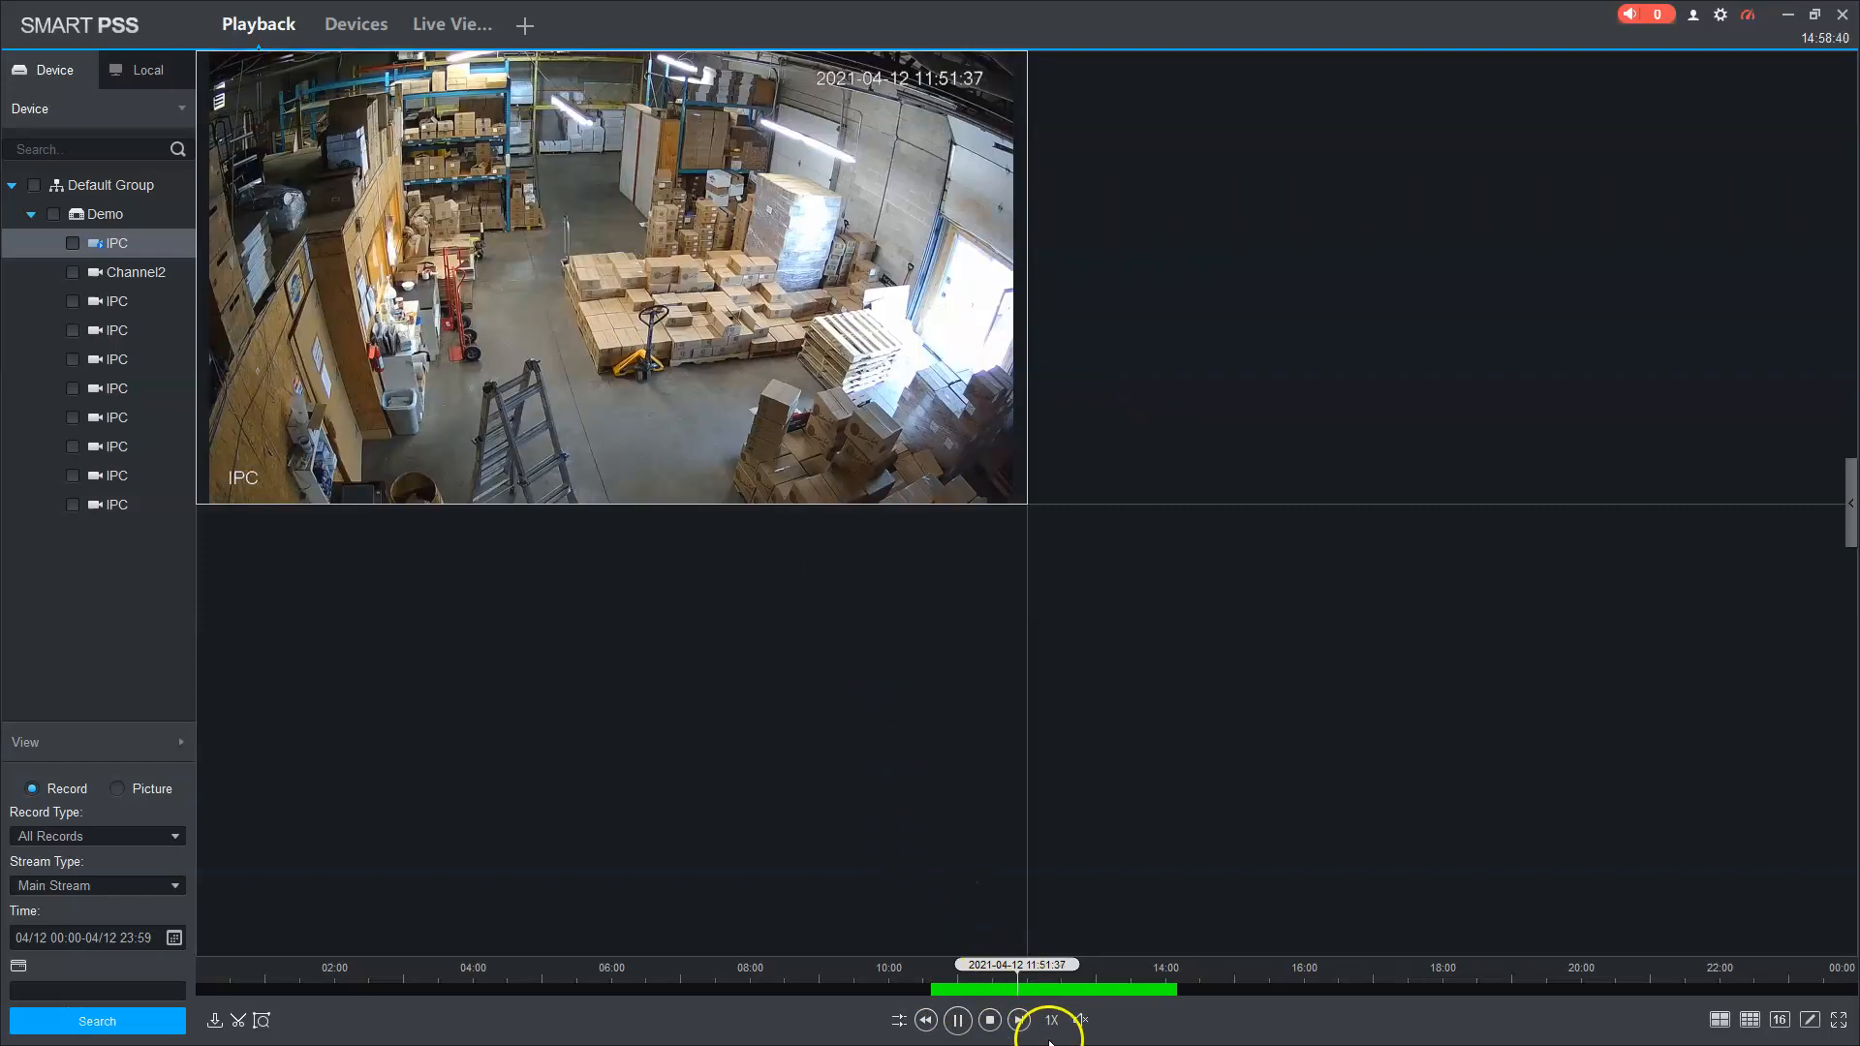
{"action": "mouse_move", "coordinate": [1053, 1022]}
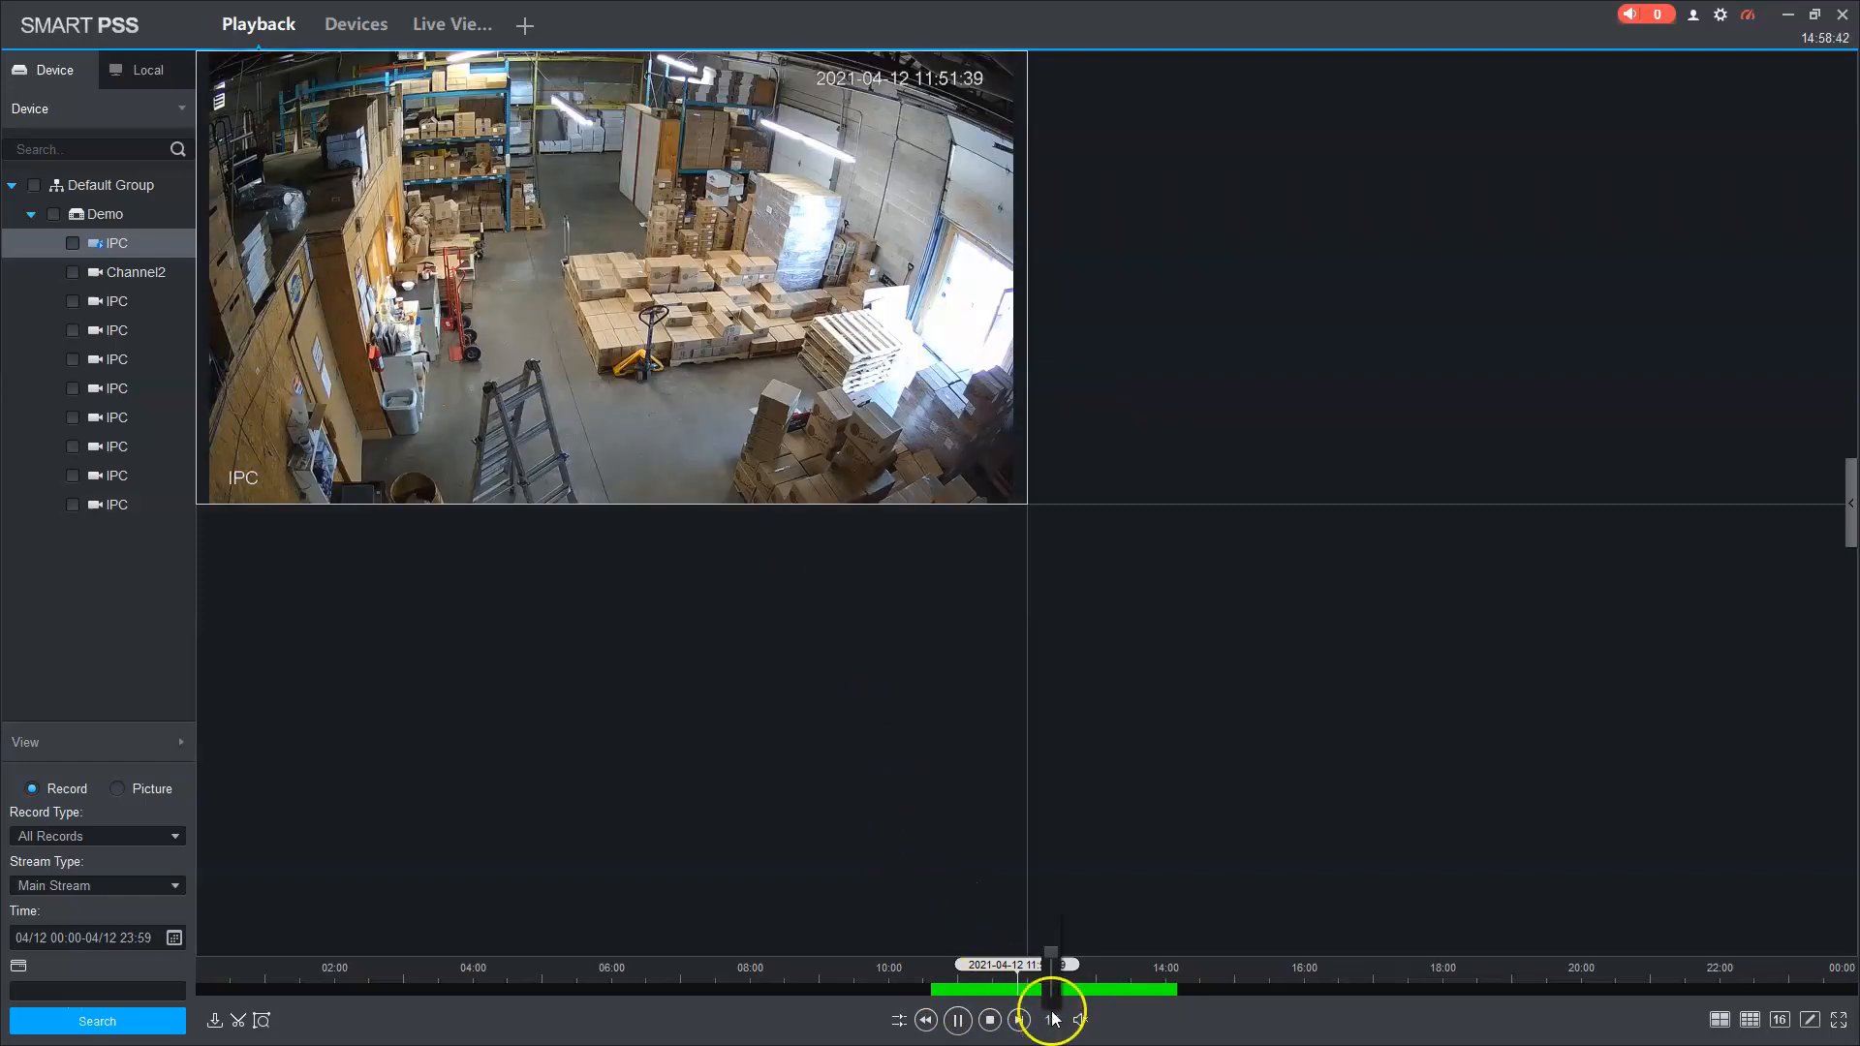
{"action": "mouse_move", "coordinate": [1051, 955]}
{"action": "left_mouse_down"}
{"action": "mouse_move", "coordinate": [1050, 912]}
{"action": "mouse_move", "coordinate": [1065, 1016]}
{"action": "mouse_move", "coordinate": [1058, 957]}
{"action": "left_mouse_up"}
{"action": "left_click", "coordinate": [1153, 845]}
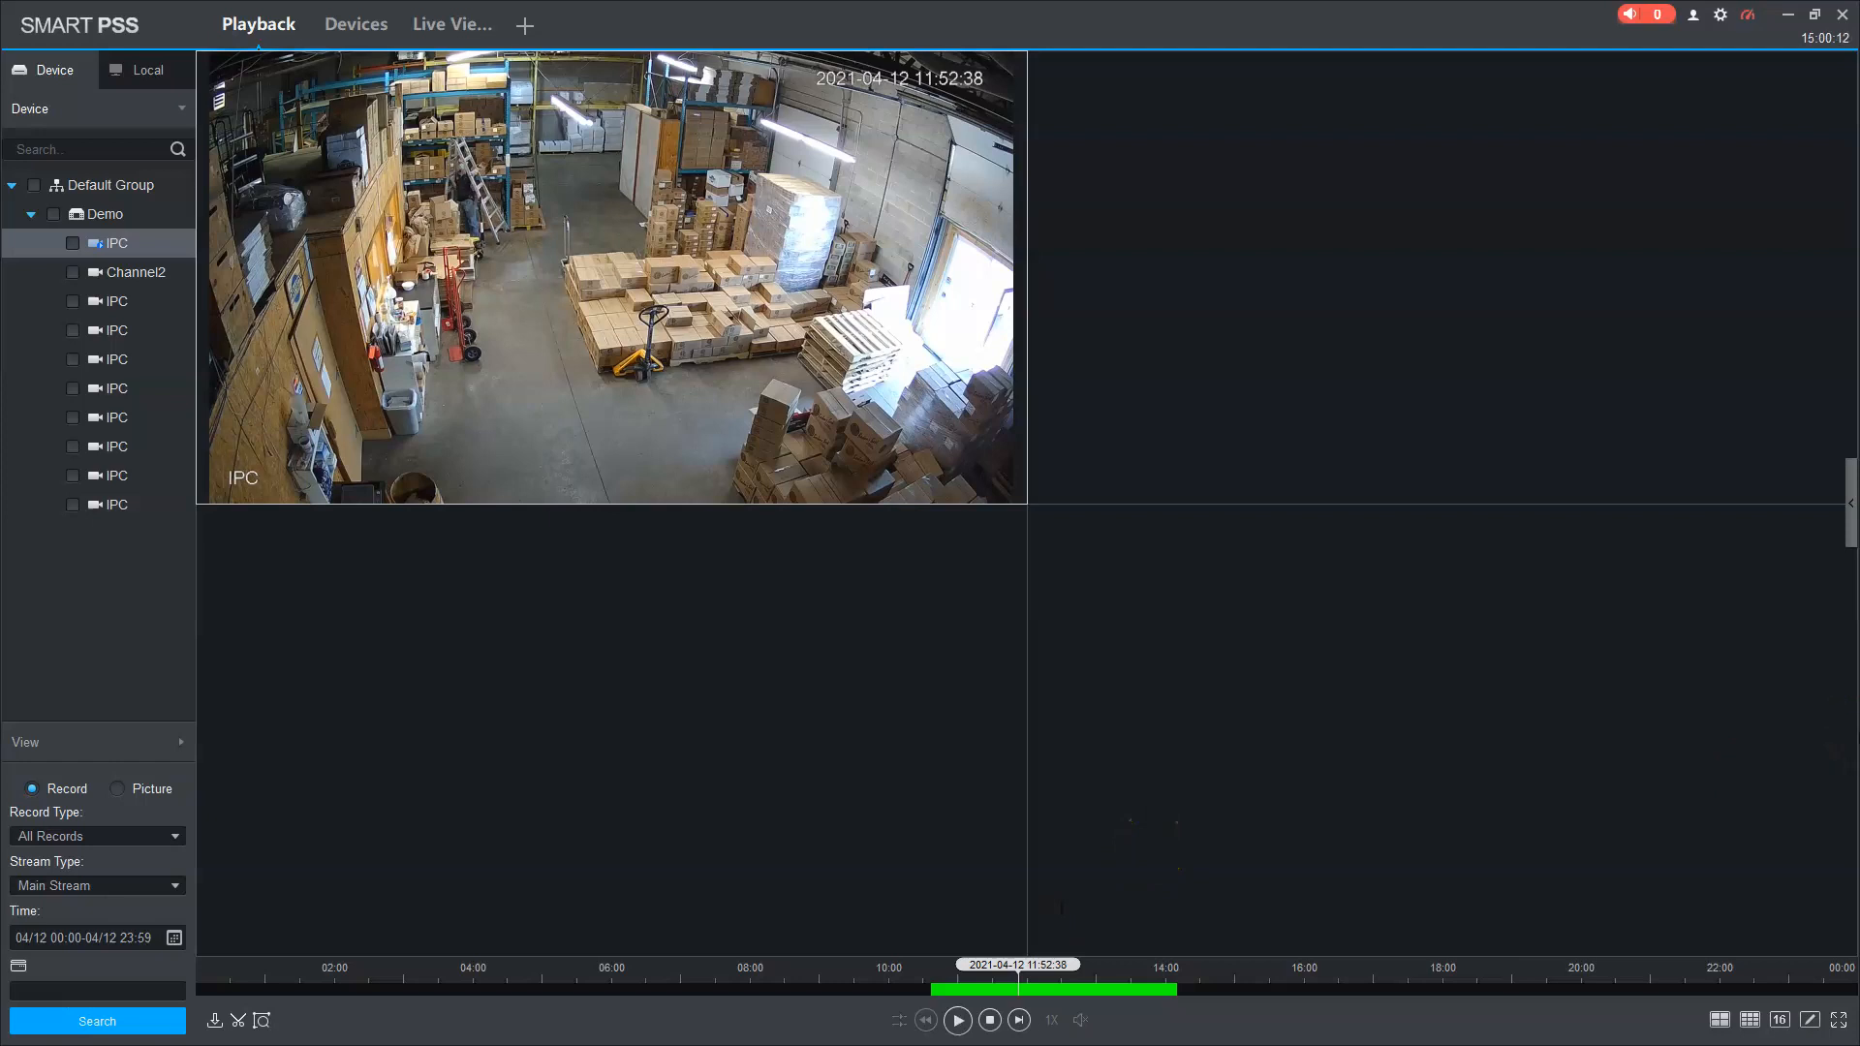
Step: Mark a 12:17:36–12:38:35 clip with the scissors tool and open its Export Setup
{"action": "left_click", "coordinate": [238, 1020]}
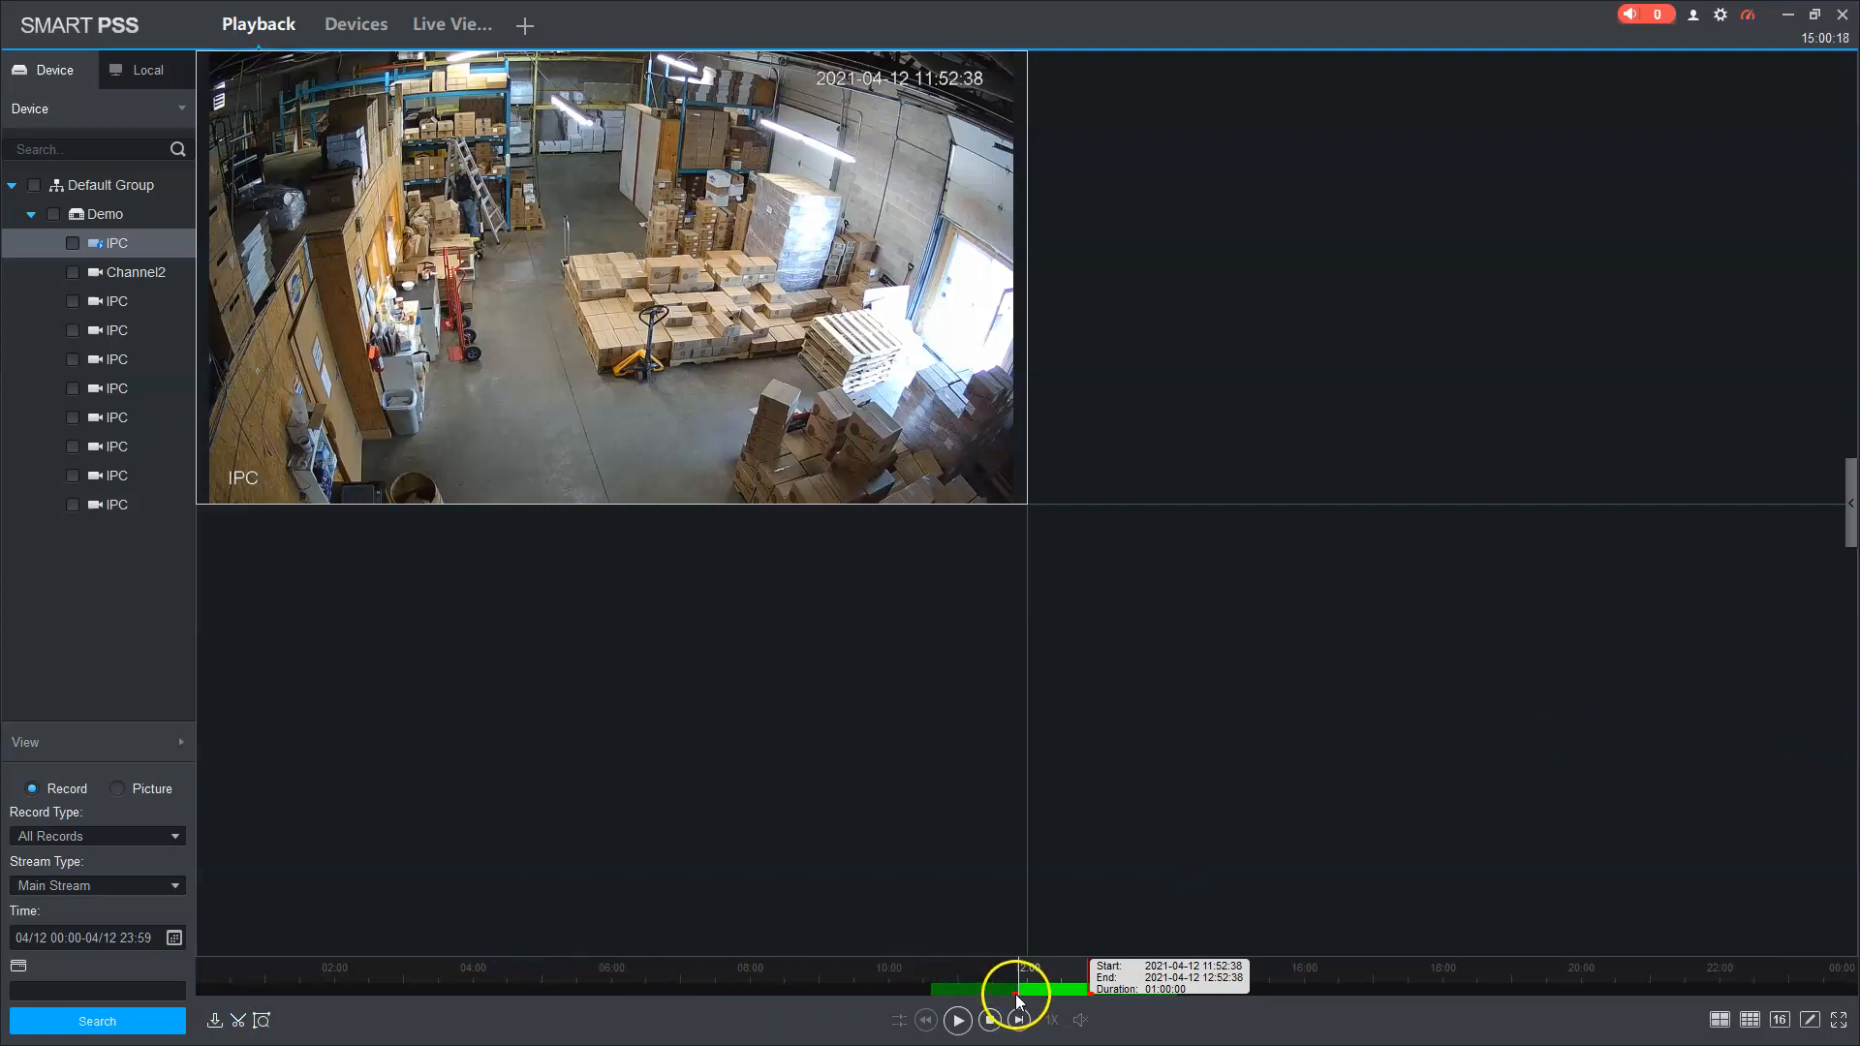
{"action": "left_click_drag", "start_coordinate": [1016, 981], "coordinate": [1079, 998]}
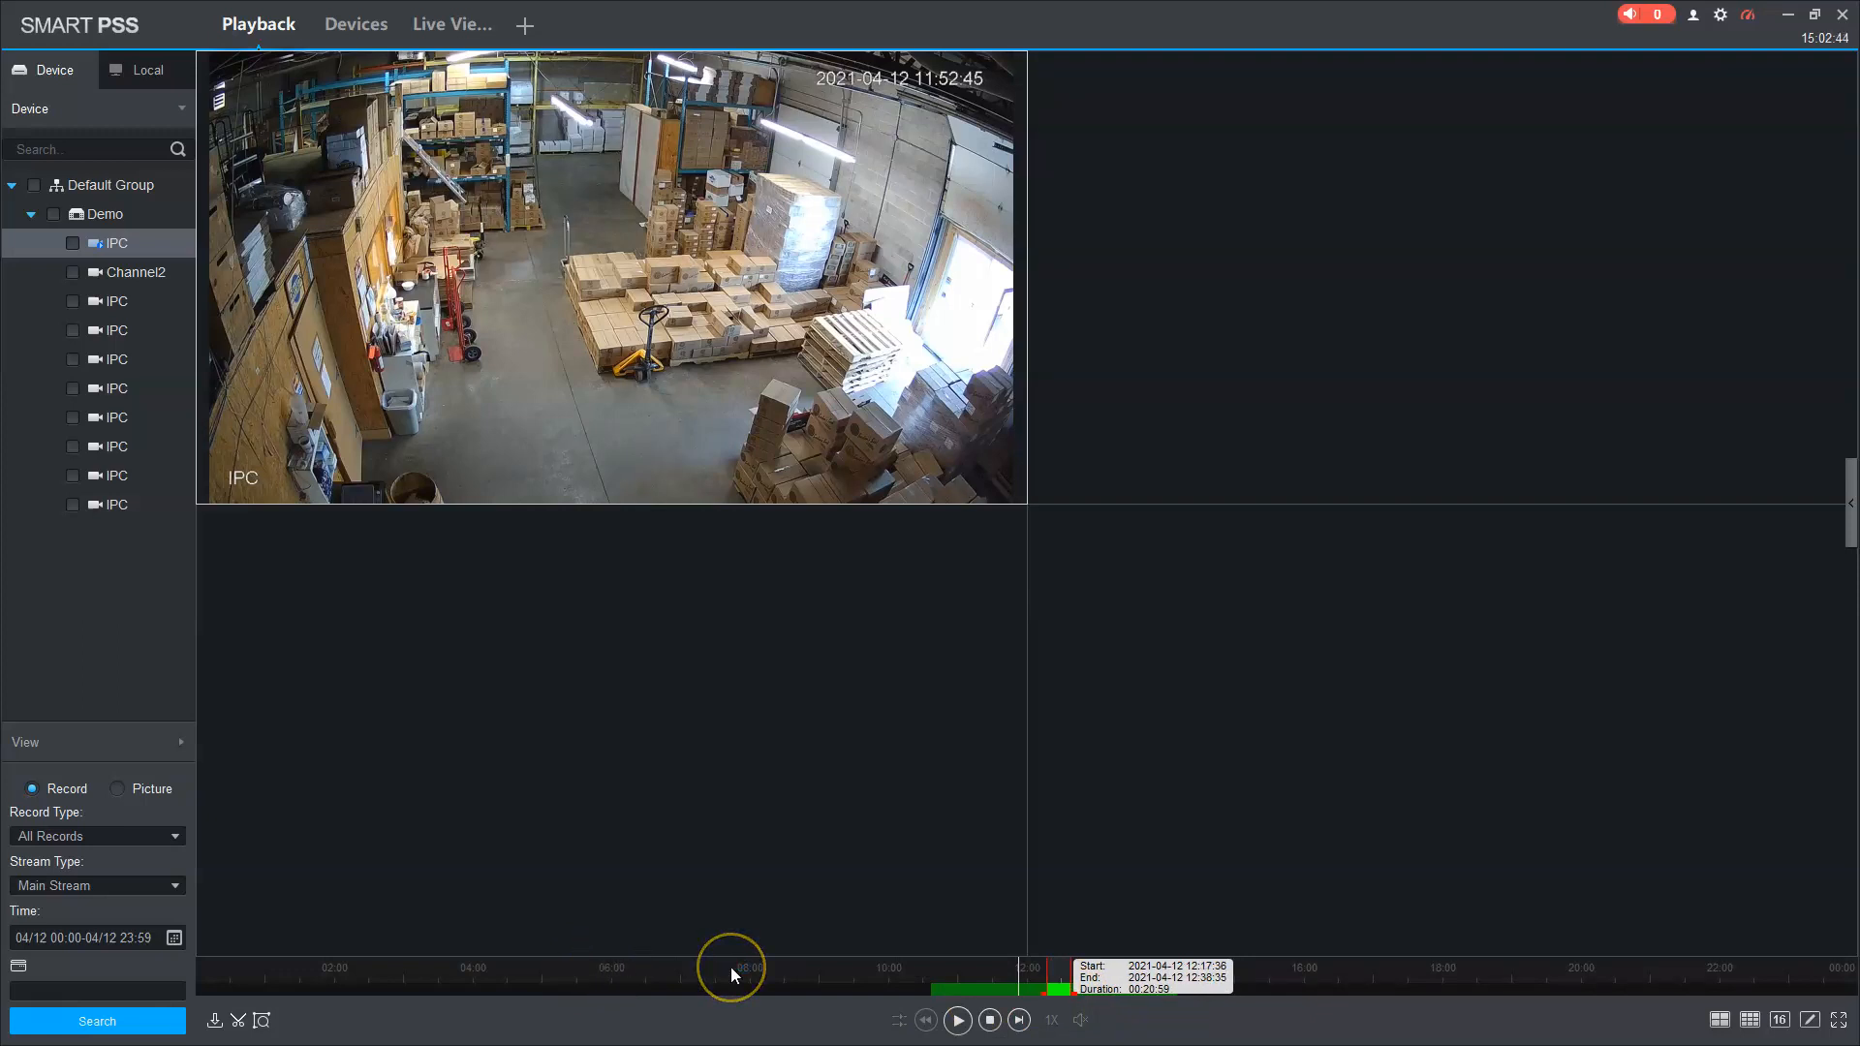
{"action": "left_click", "coordinate": [240, 1022]}
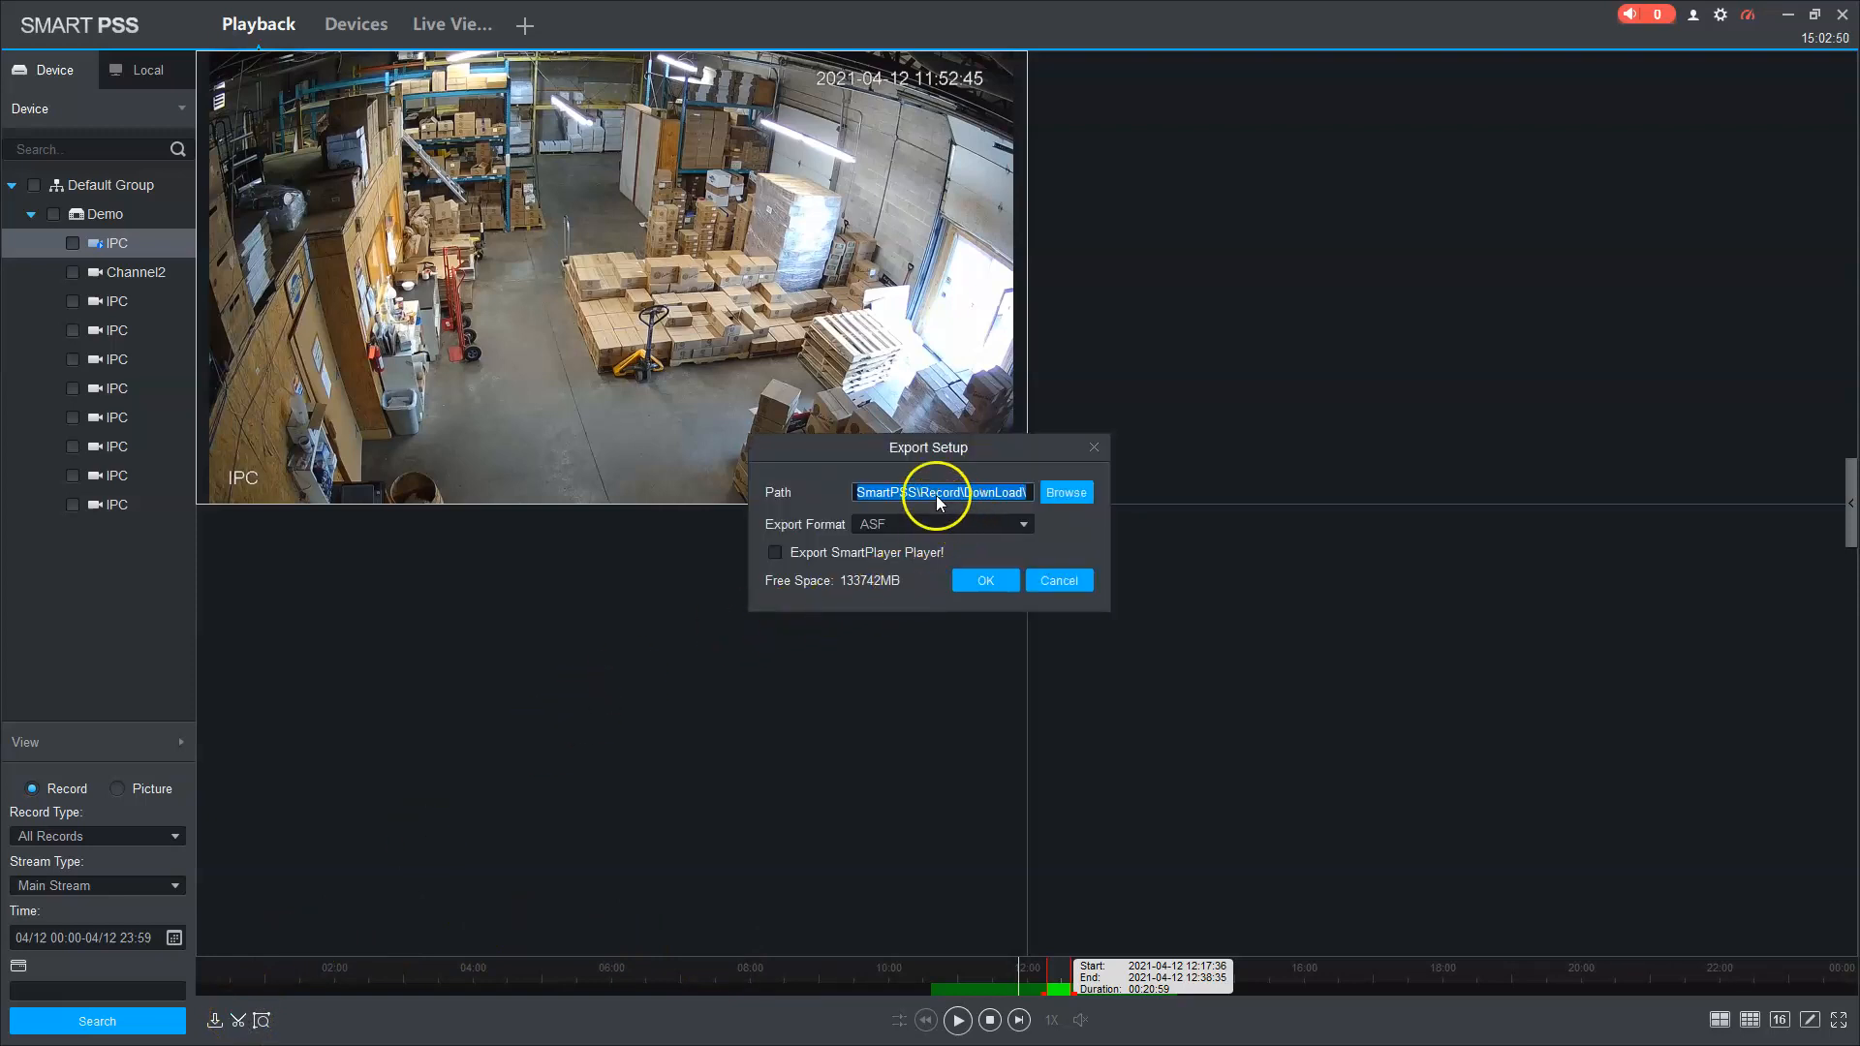
Step: Keep the default download folder, set the export format to AVI, and confirm
{"action": "left_click", "coordinate": [1069, 492]}
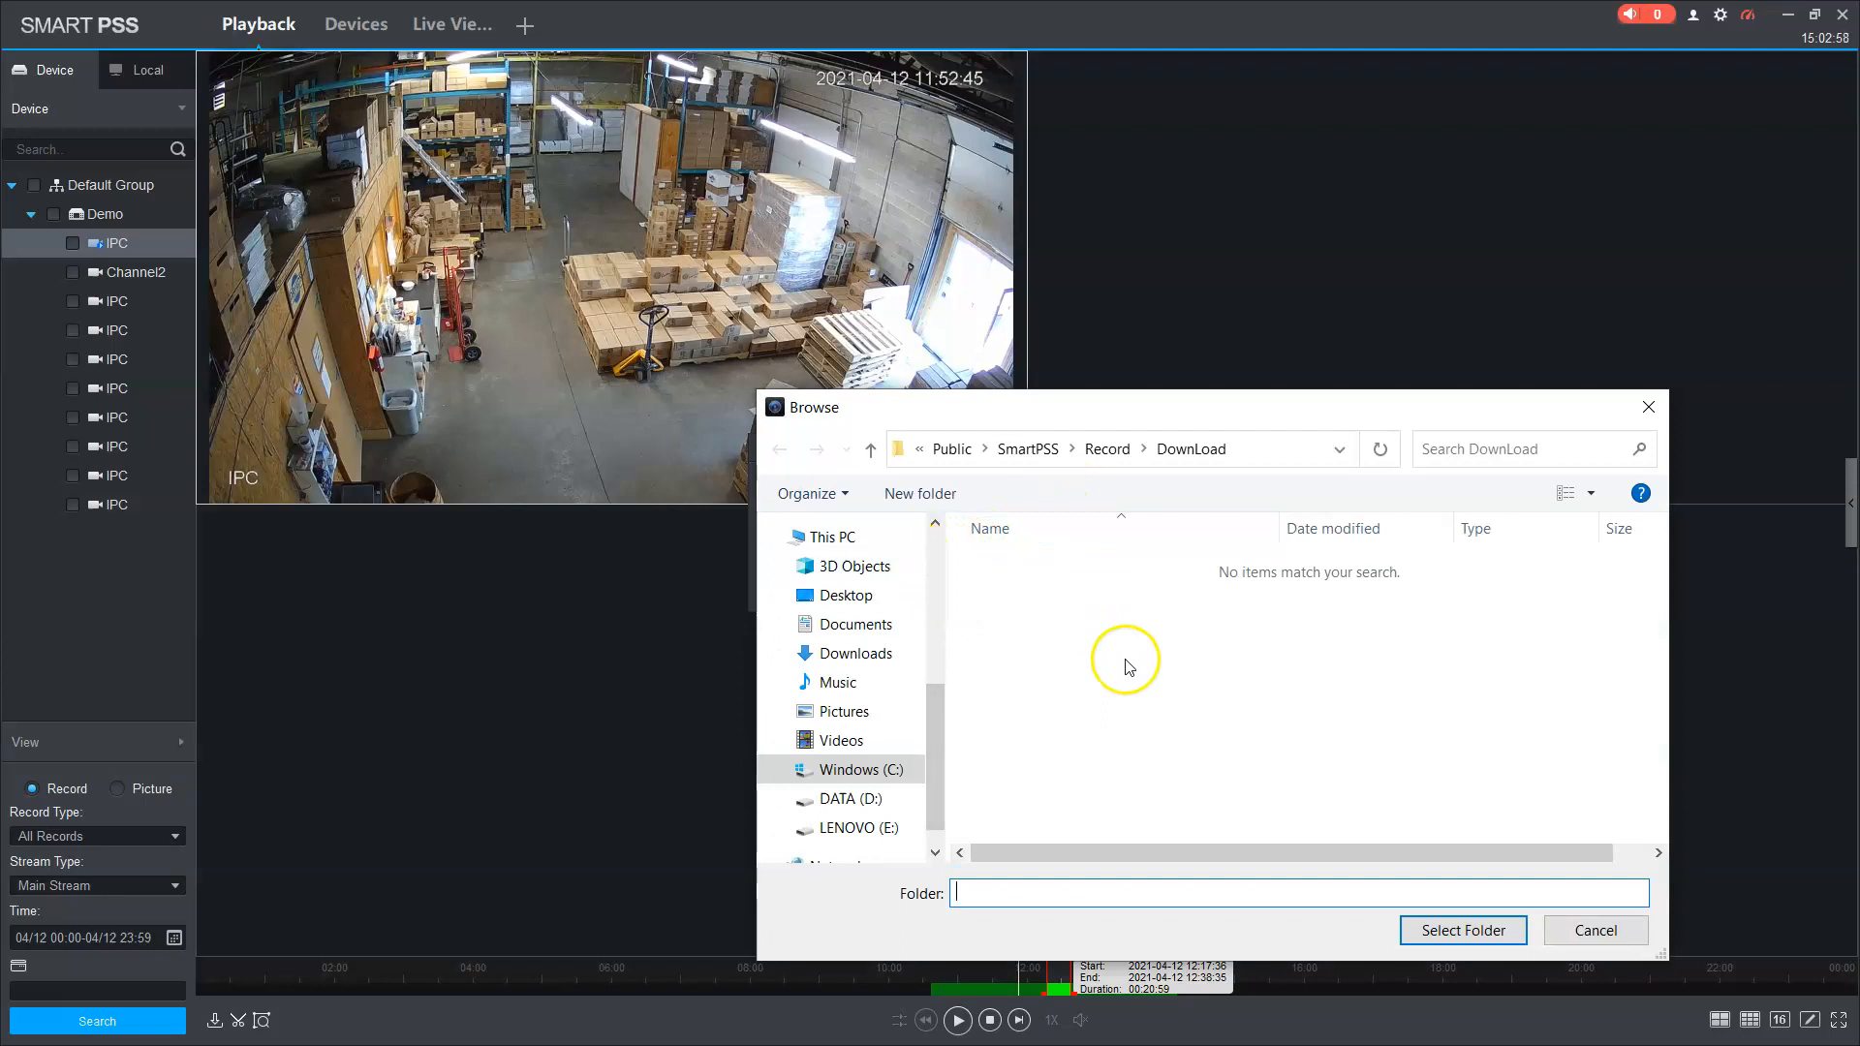
{"action": "left_click", "coordinate": [1546, 930]}
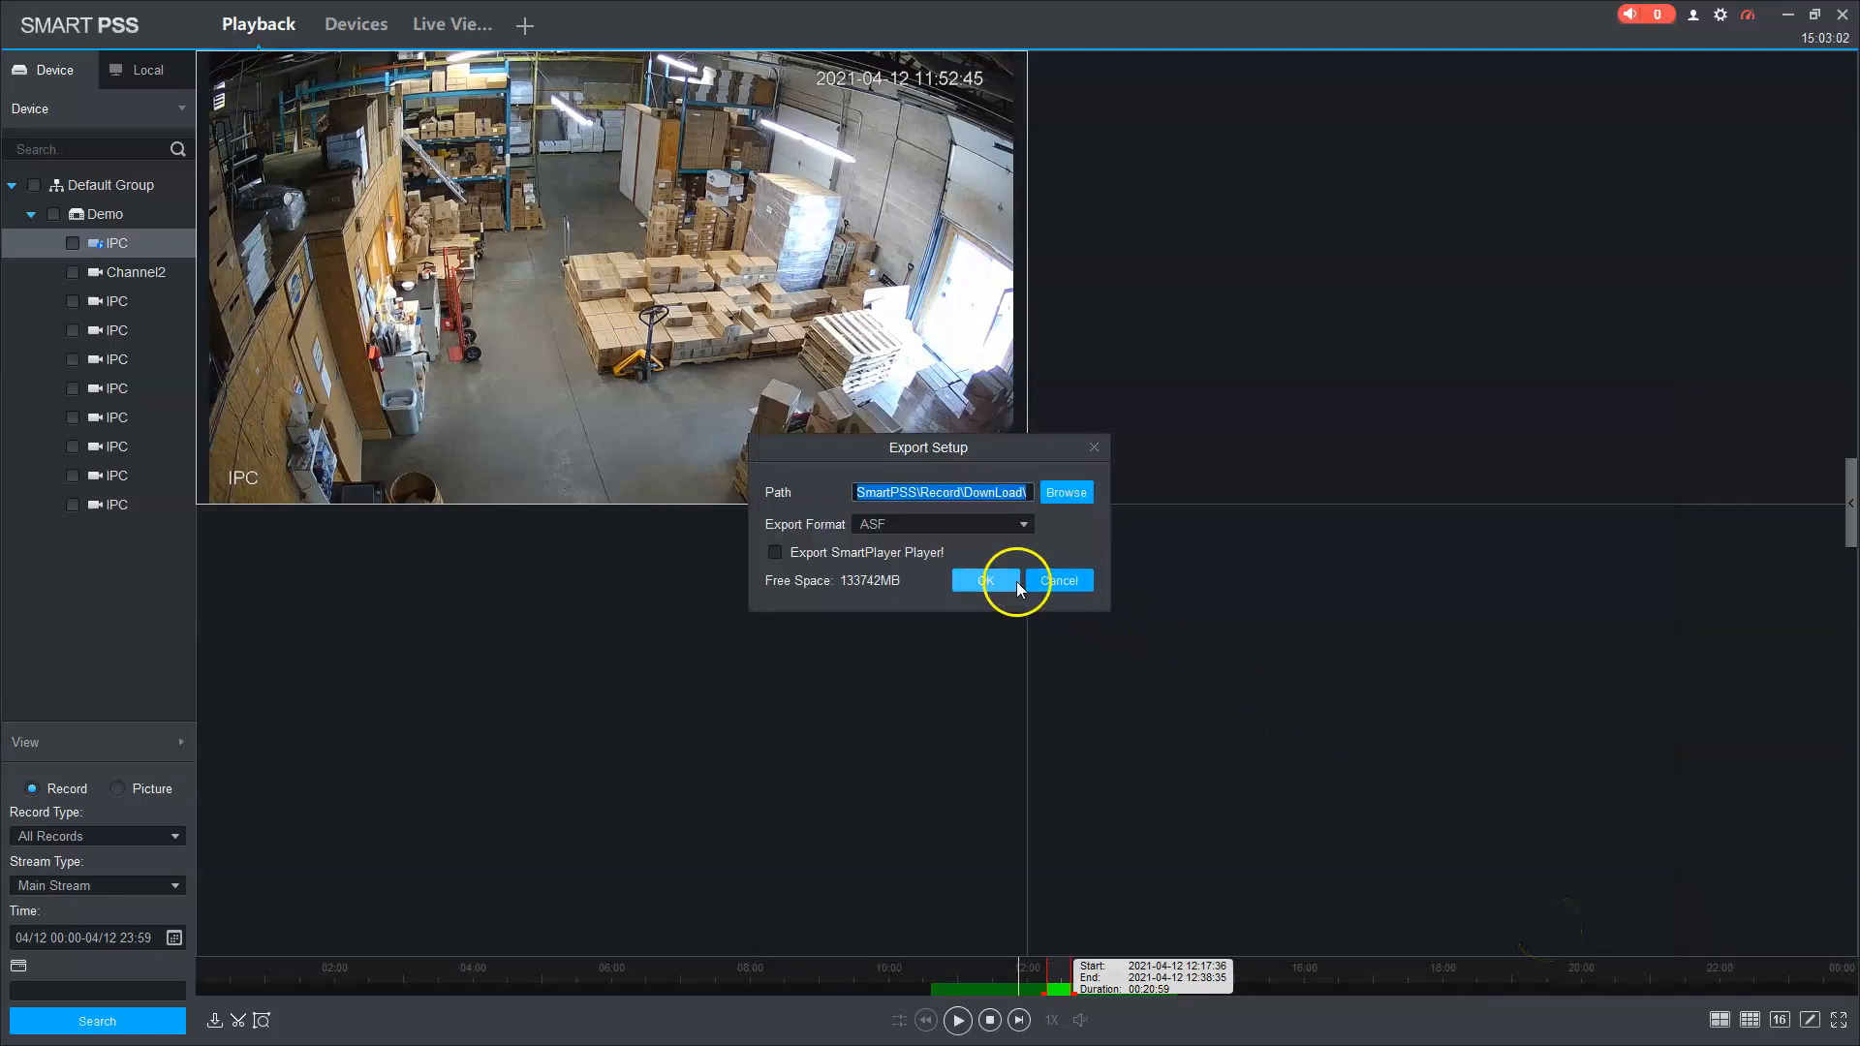
{"action": "left_click", "coordinate": [952, 525]}
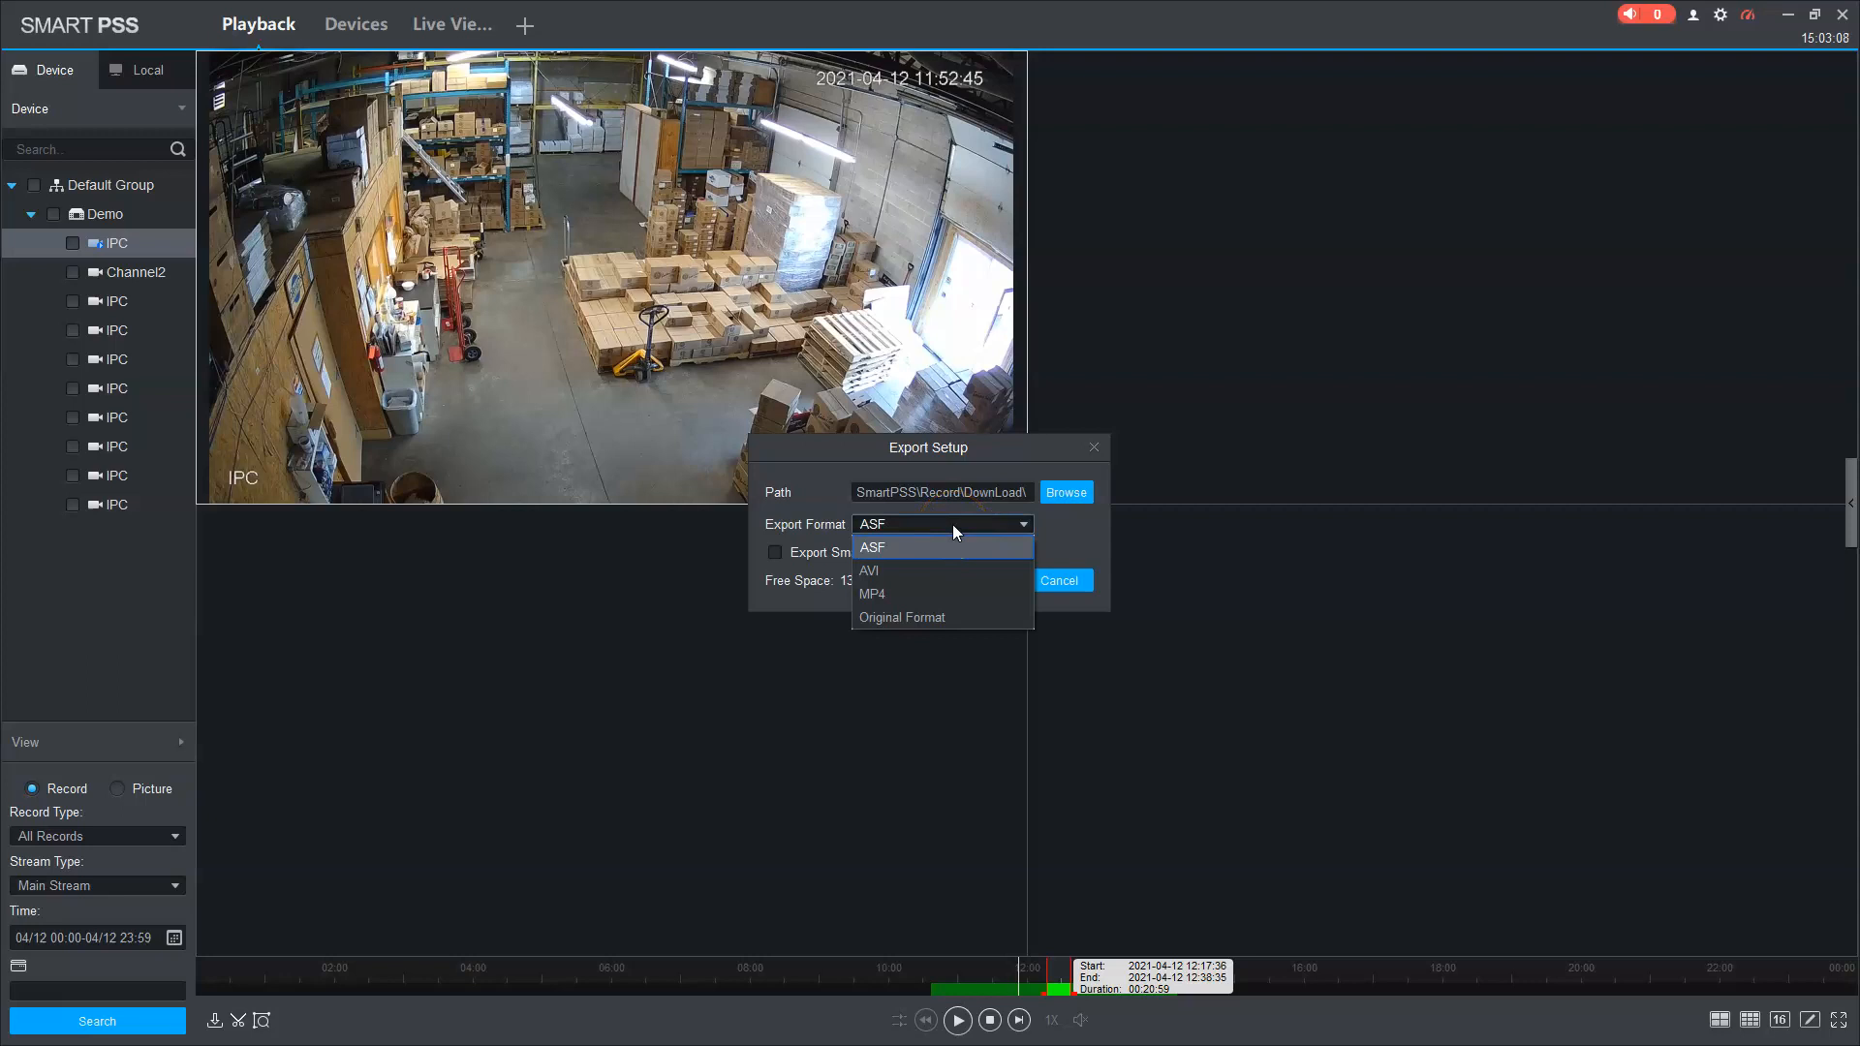
{"action": "left_click", "coordinate": [948, 581]}
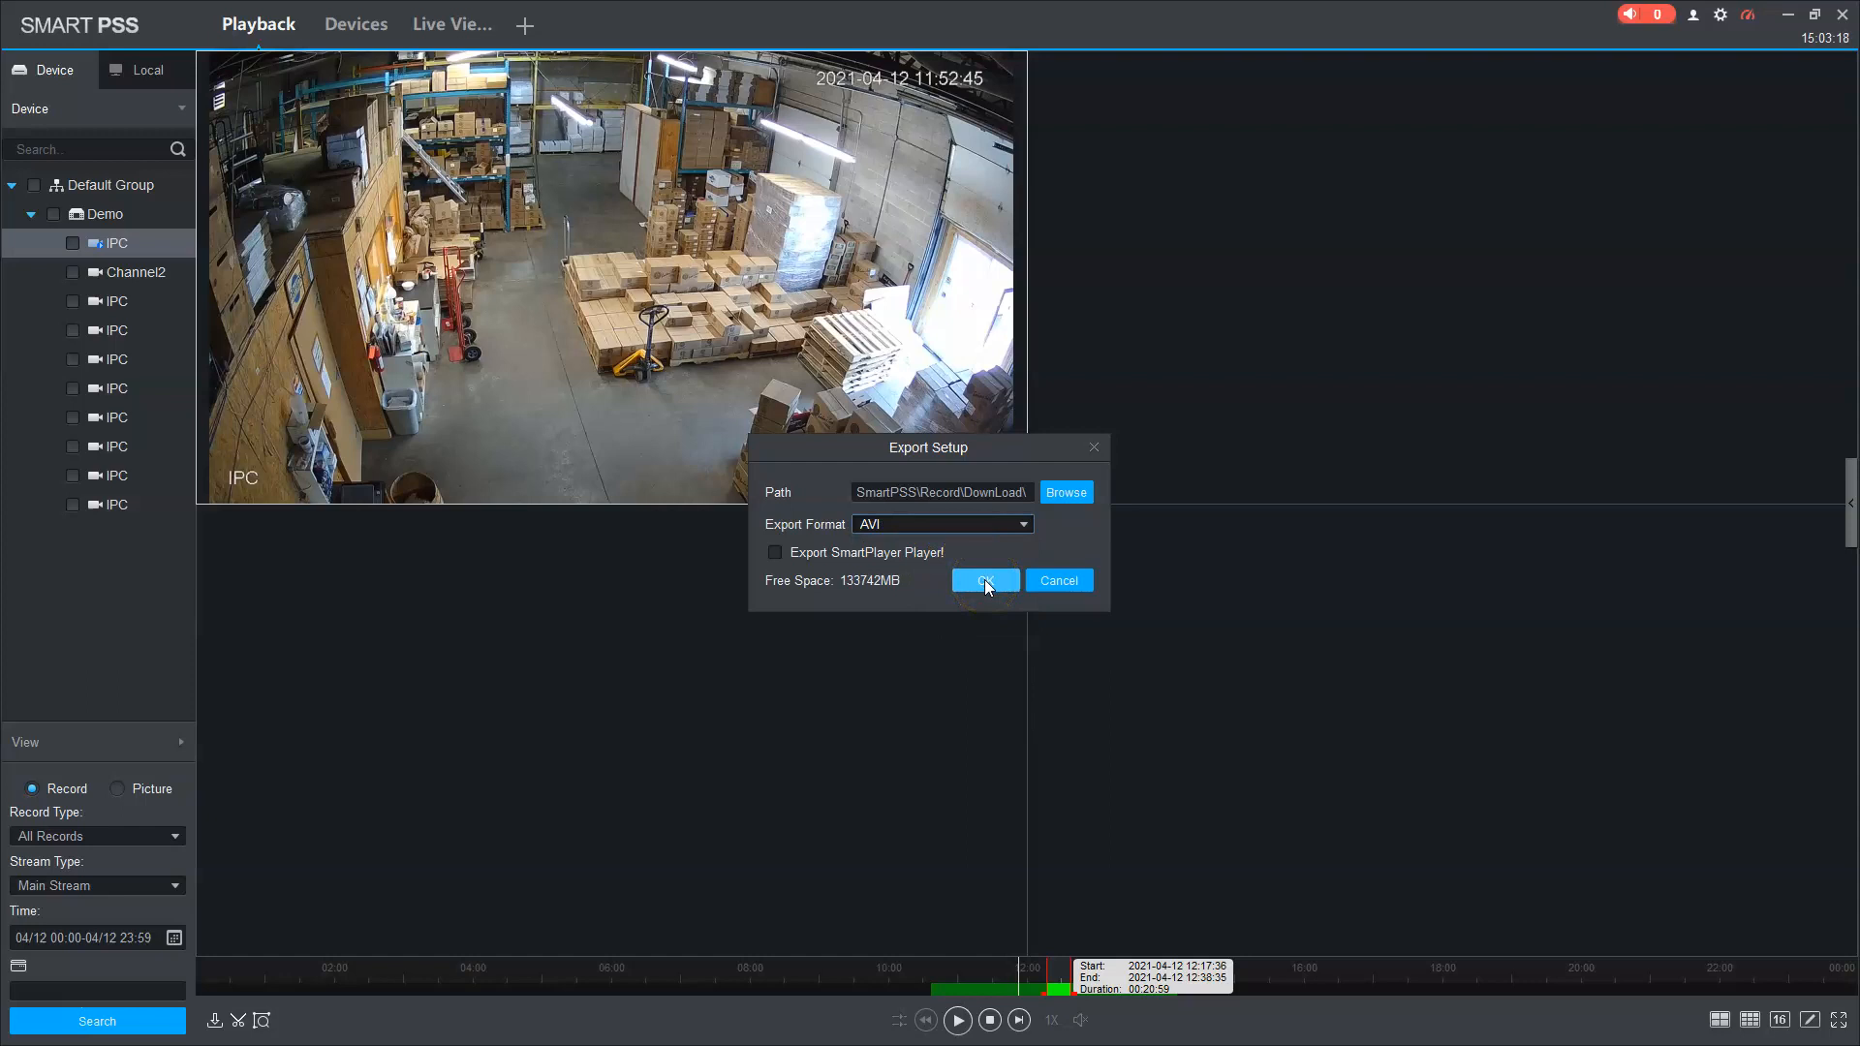
{"action": "left_click", "coordinate": [985, 579]}
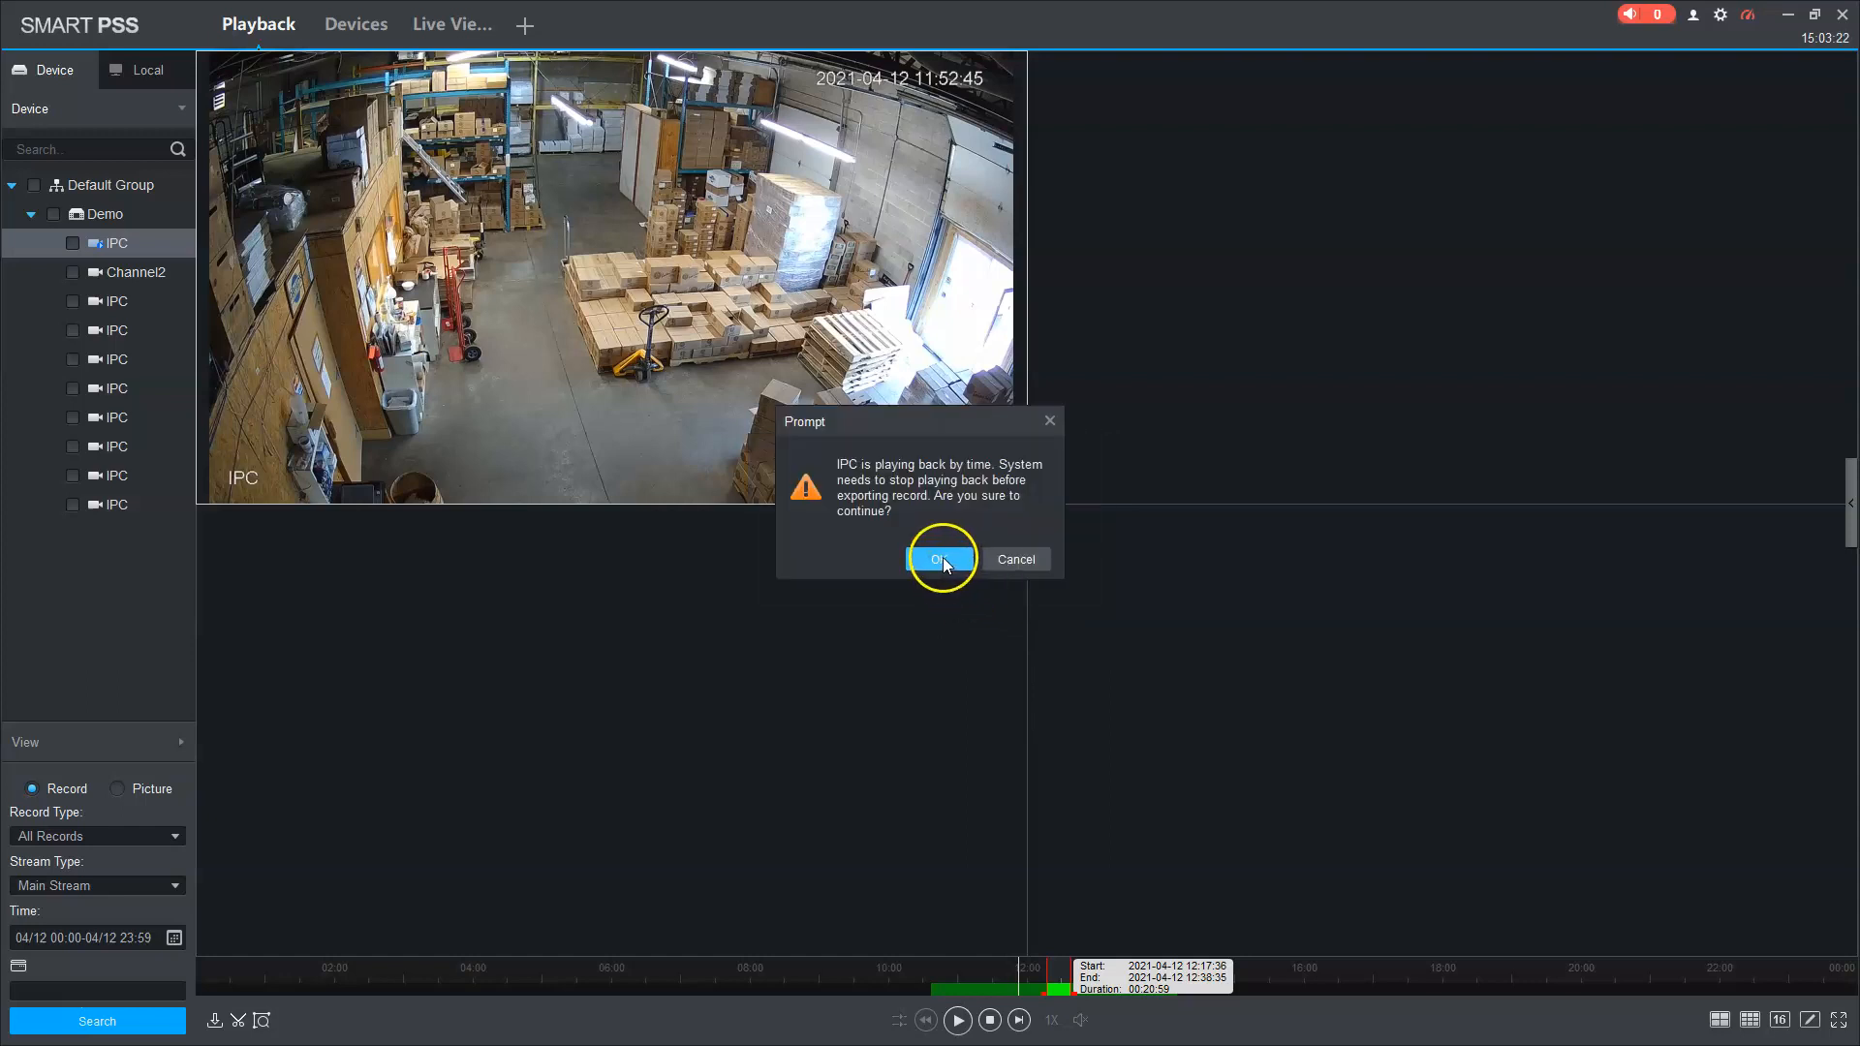
Step: Confirm stopping playback so the 12:17–12:38 clip (656768 KB) starts exporting
{"action": "left_click", "coordinate": [939, 560]}
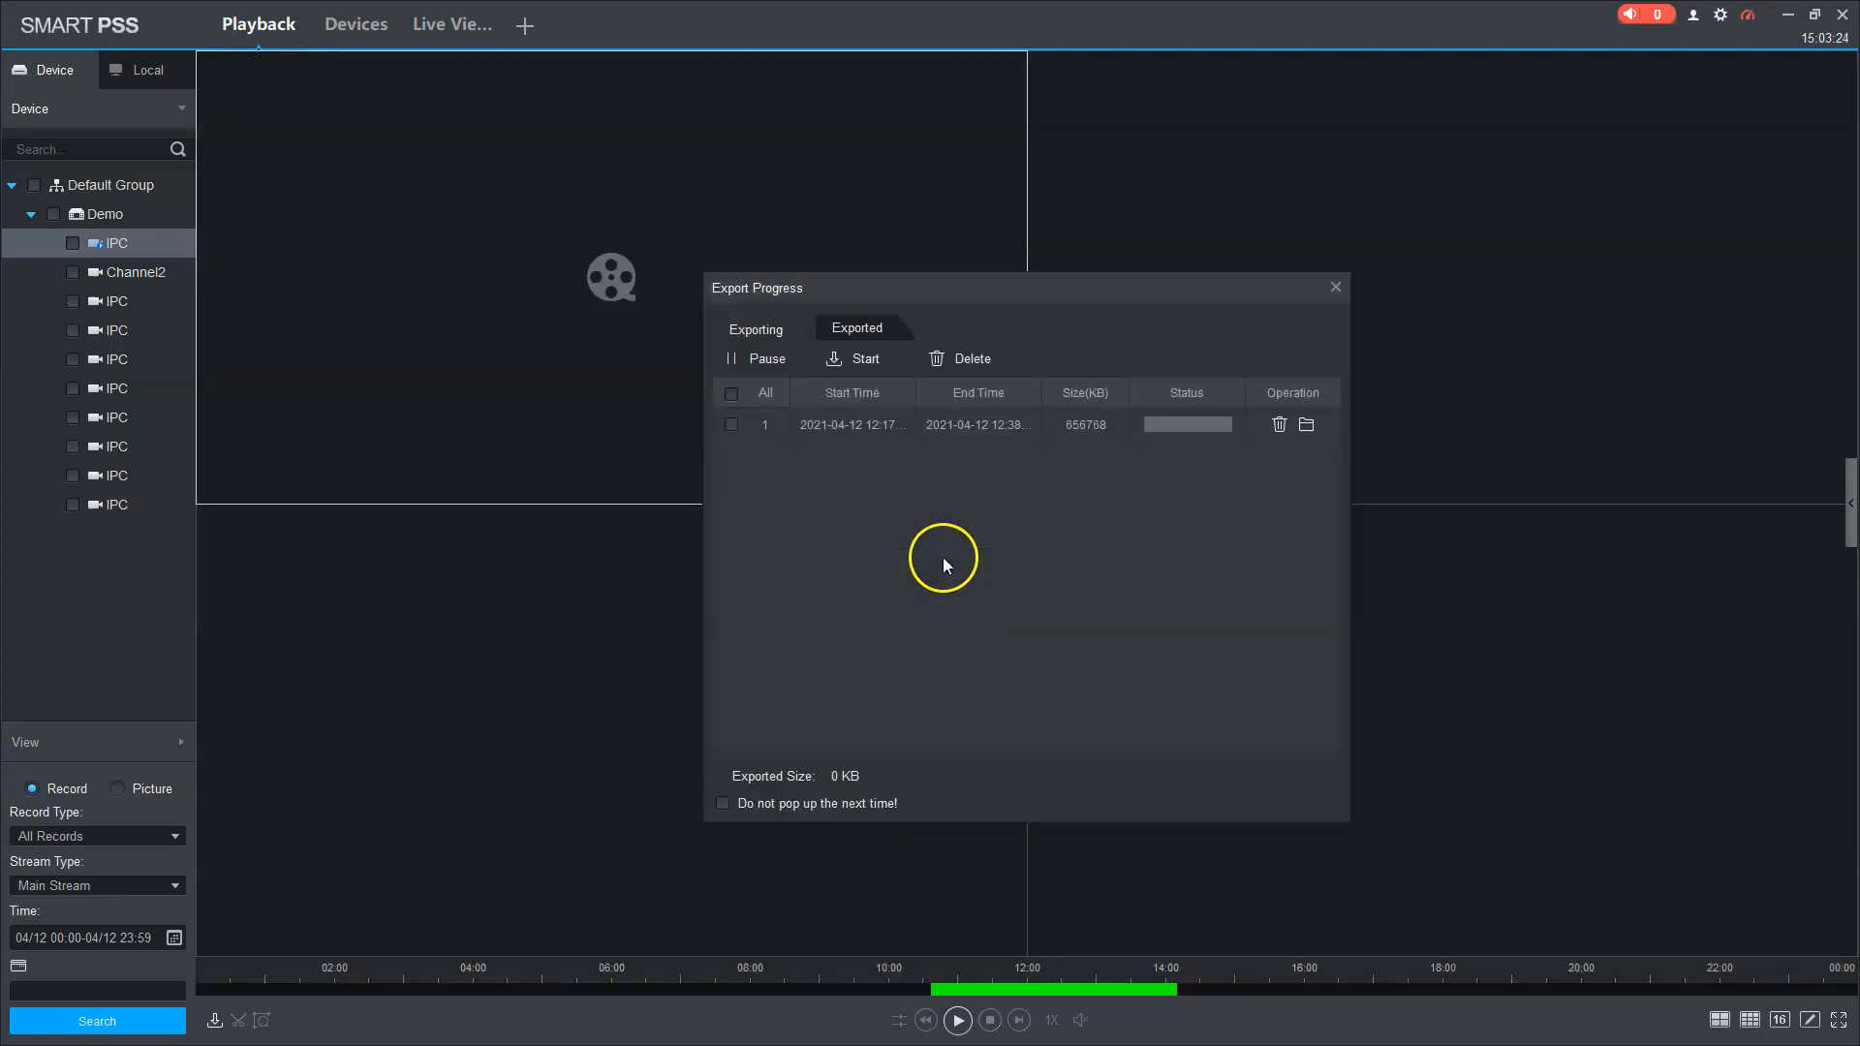